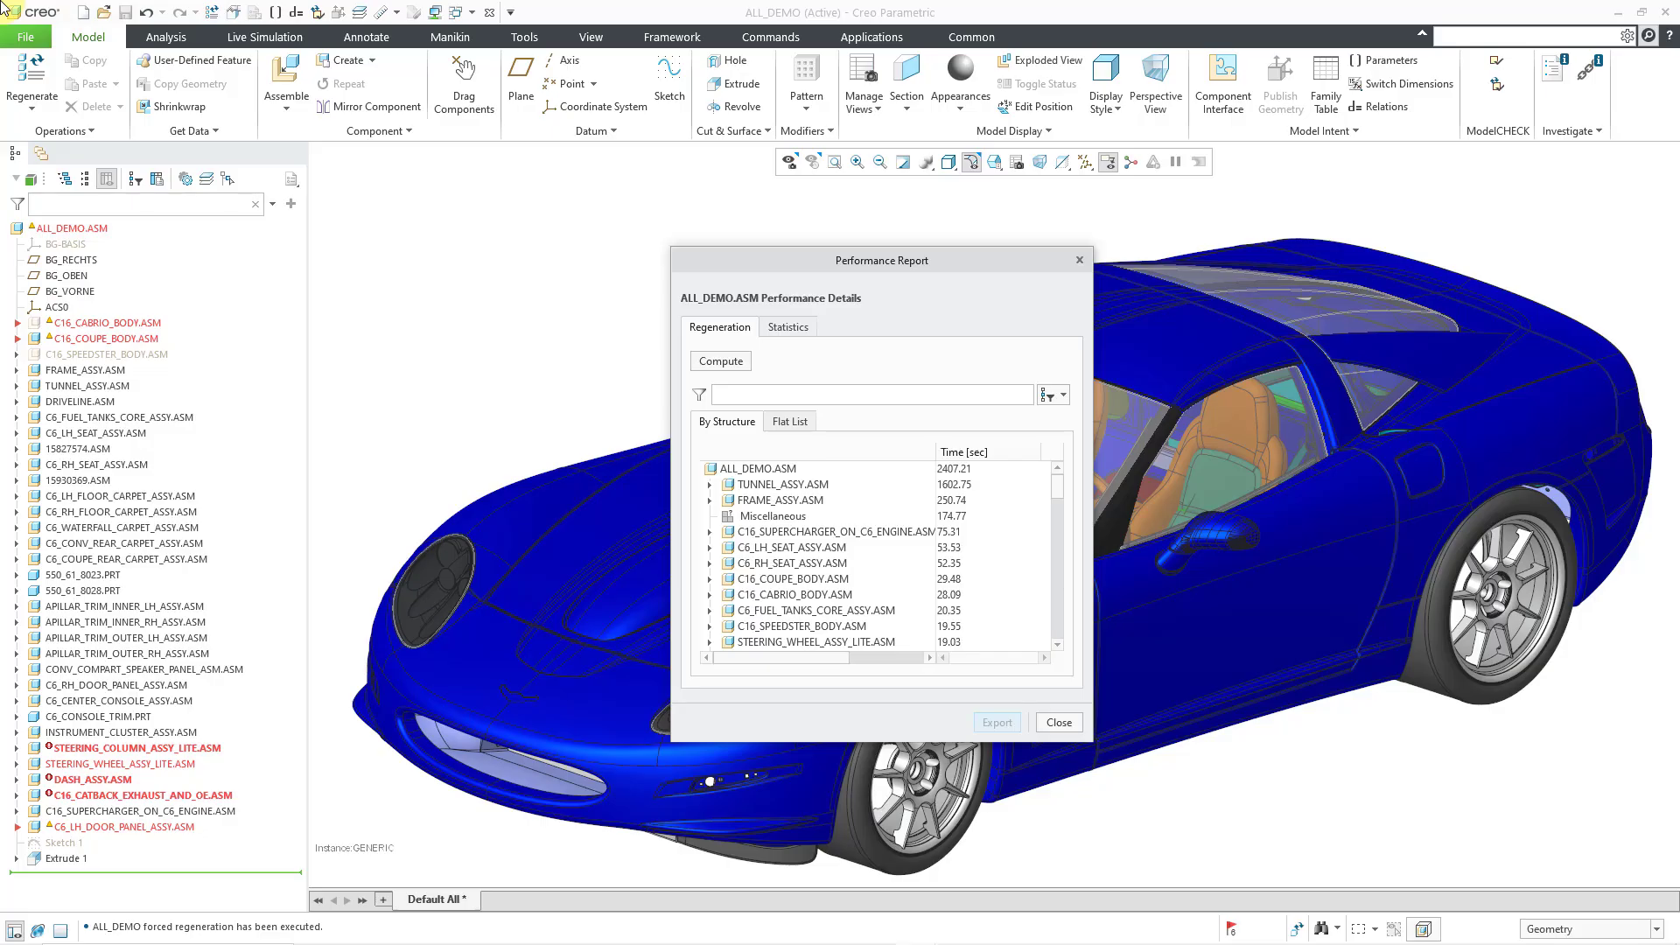
# Browse the Tools > Investigate reports list, then bring back the ALL_DEMO.ASM Performance Report
pyautogui.click(540, 30)
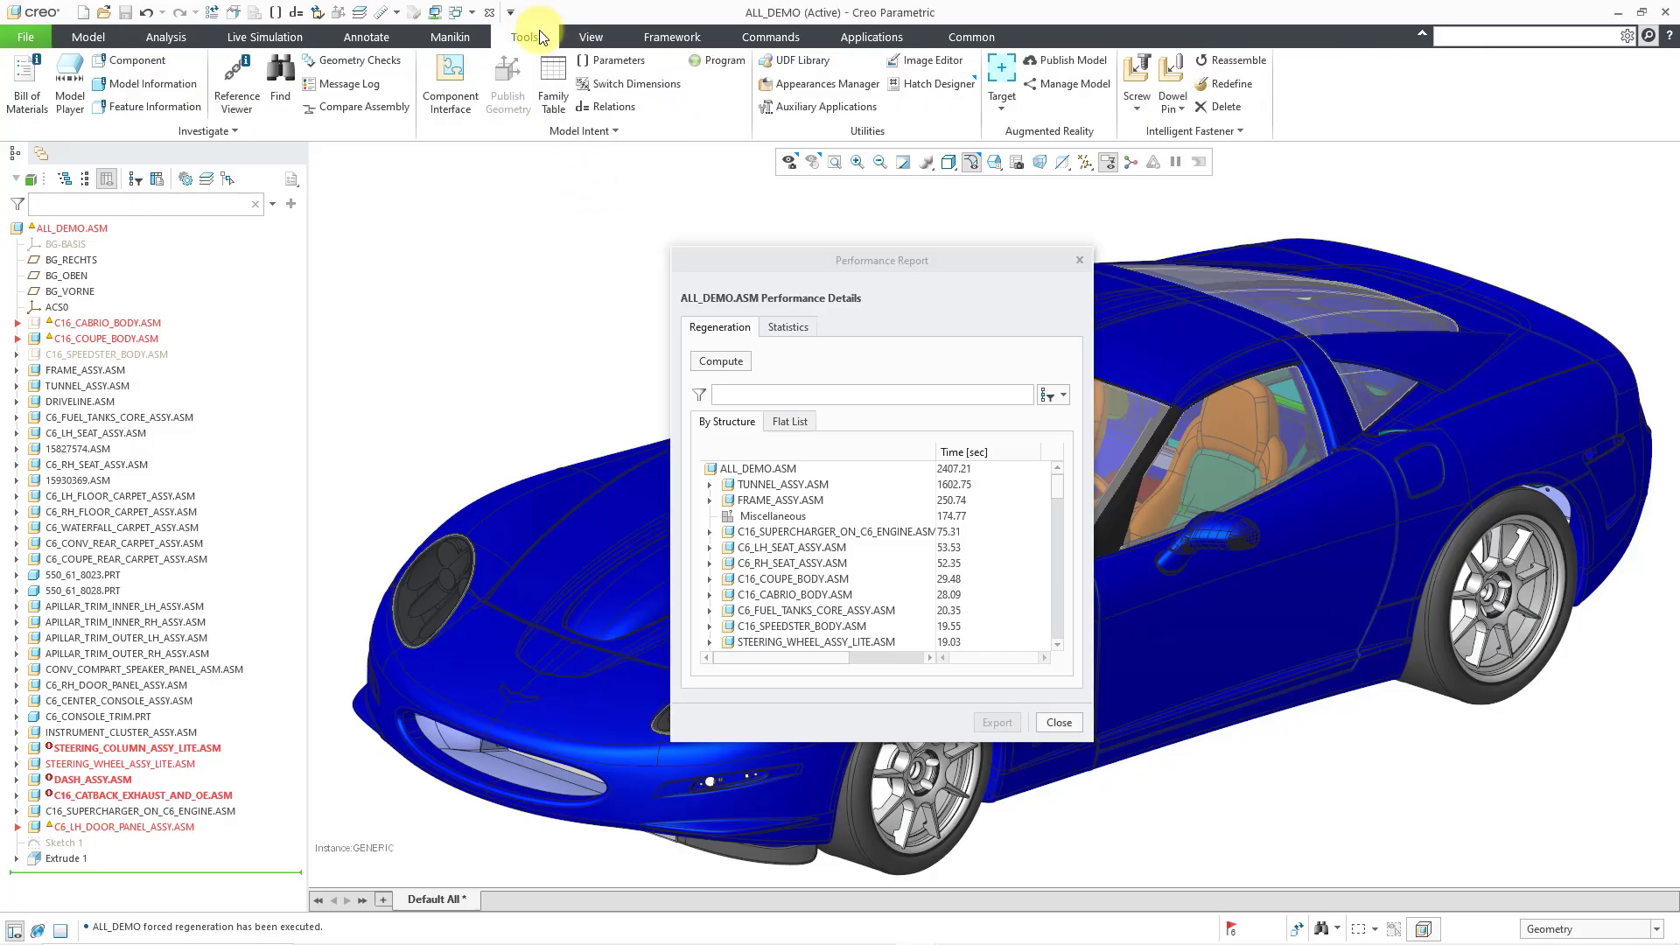
pyautogui.click(216, 133)
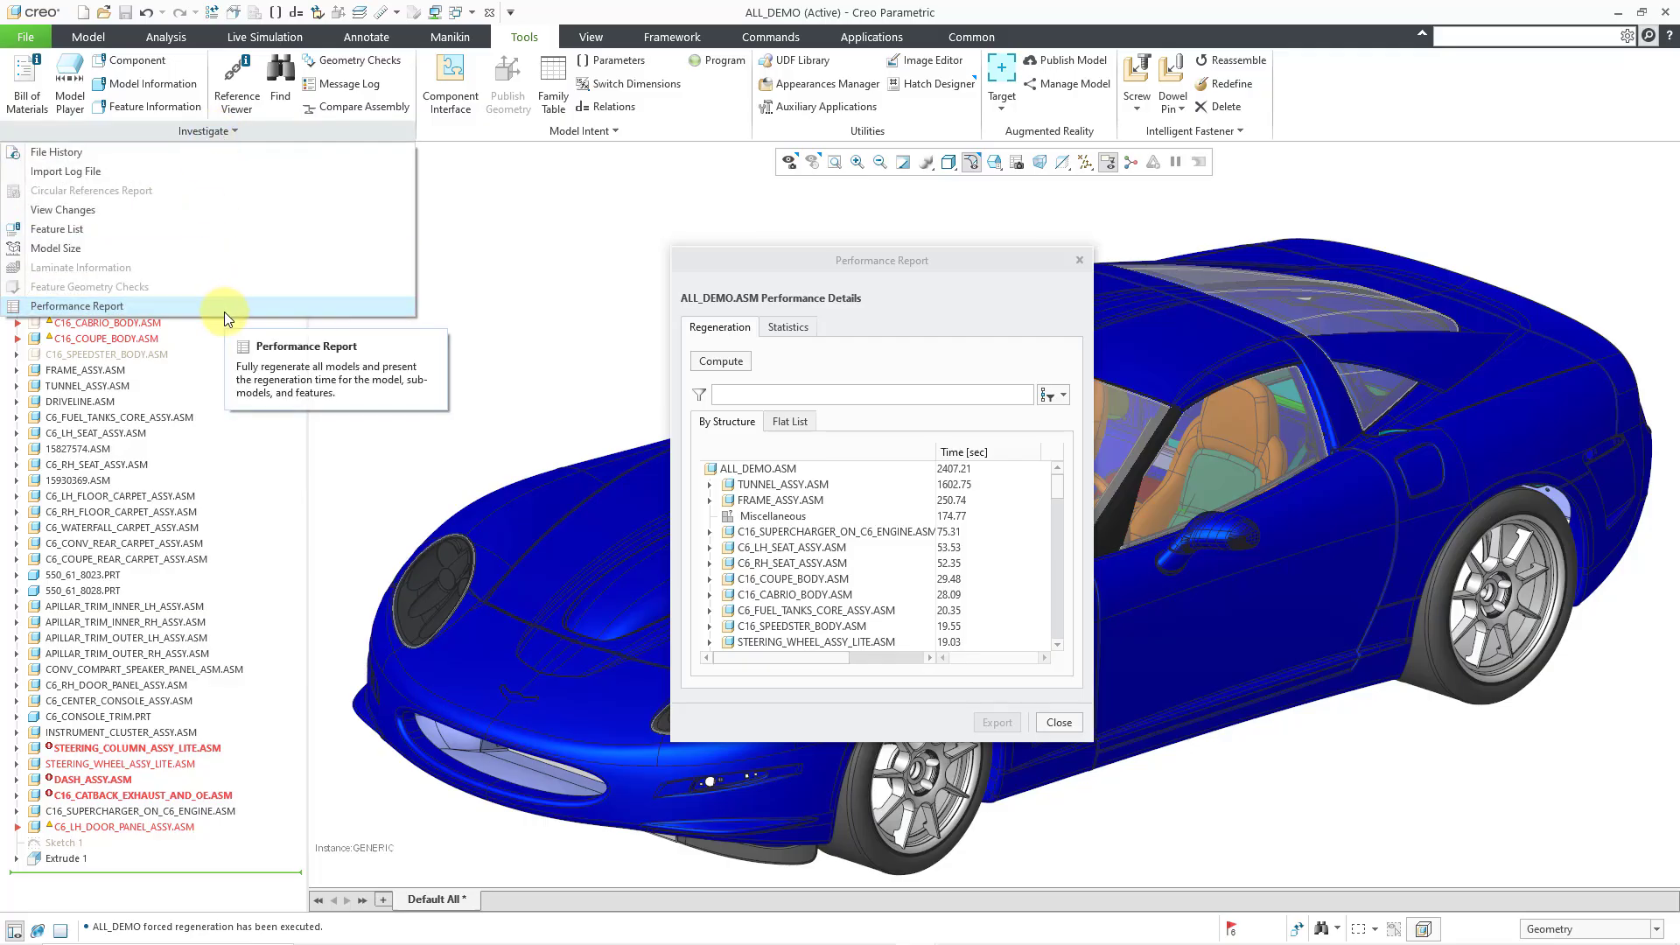
pyautogui.click(626, 205)
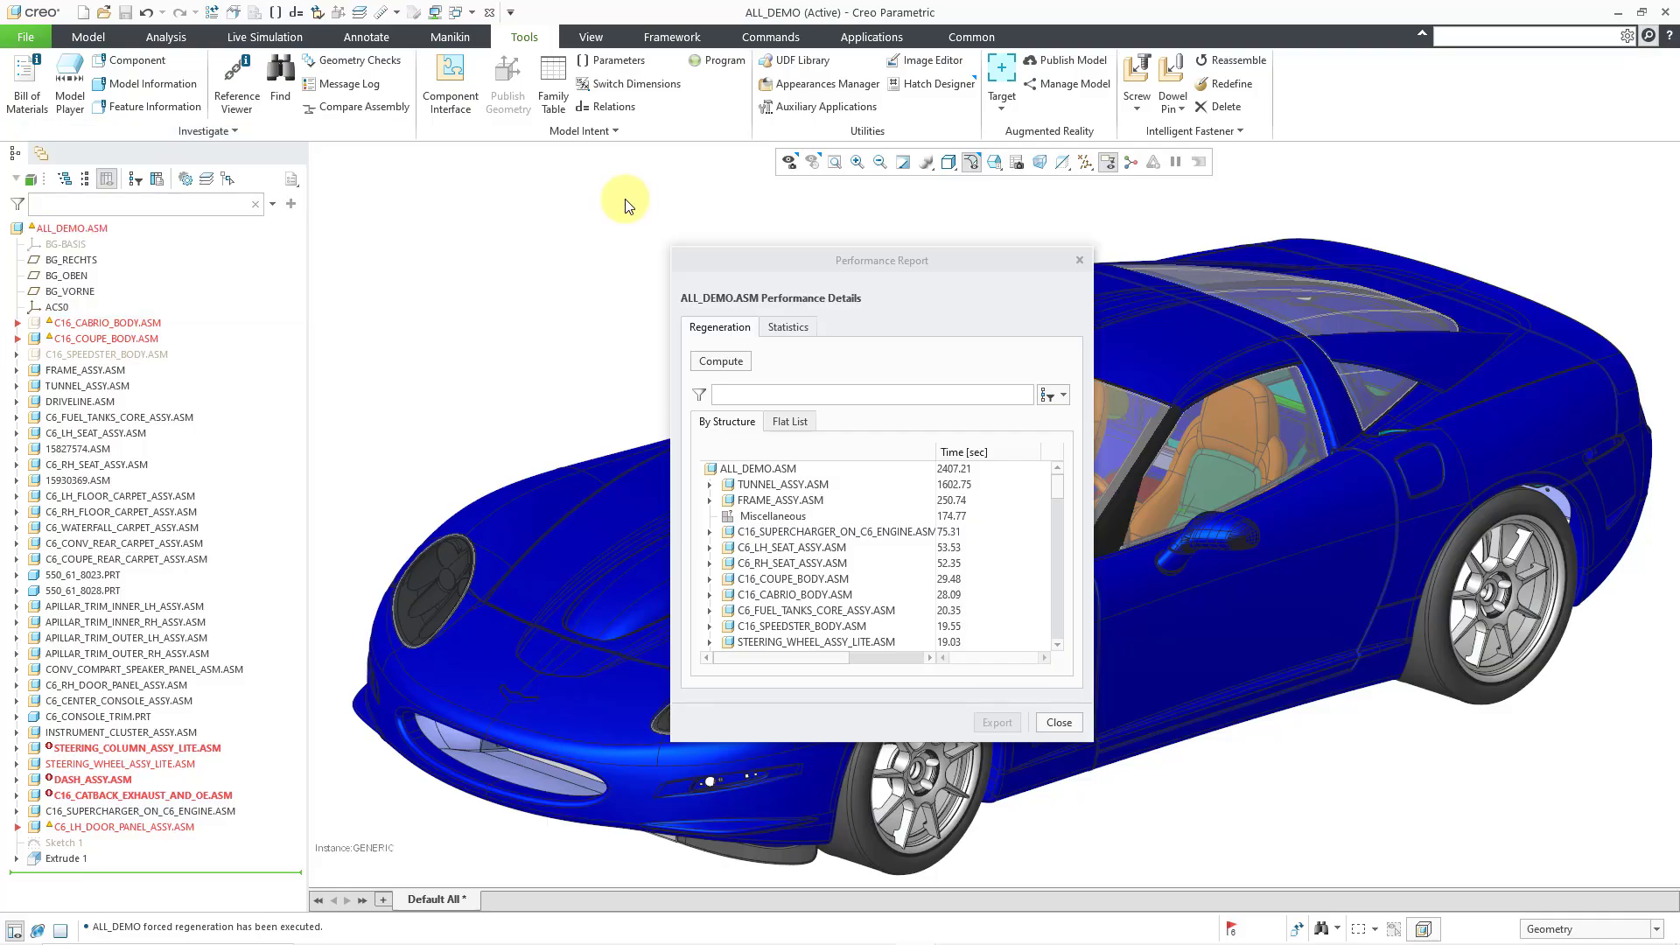
pyautogui.click(896, 323)
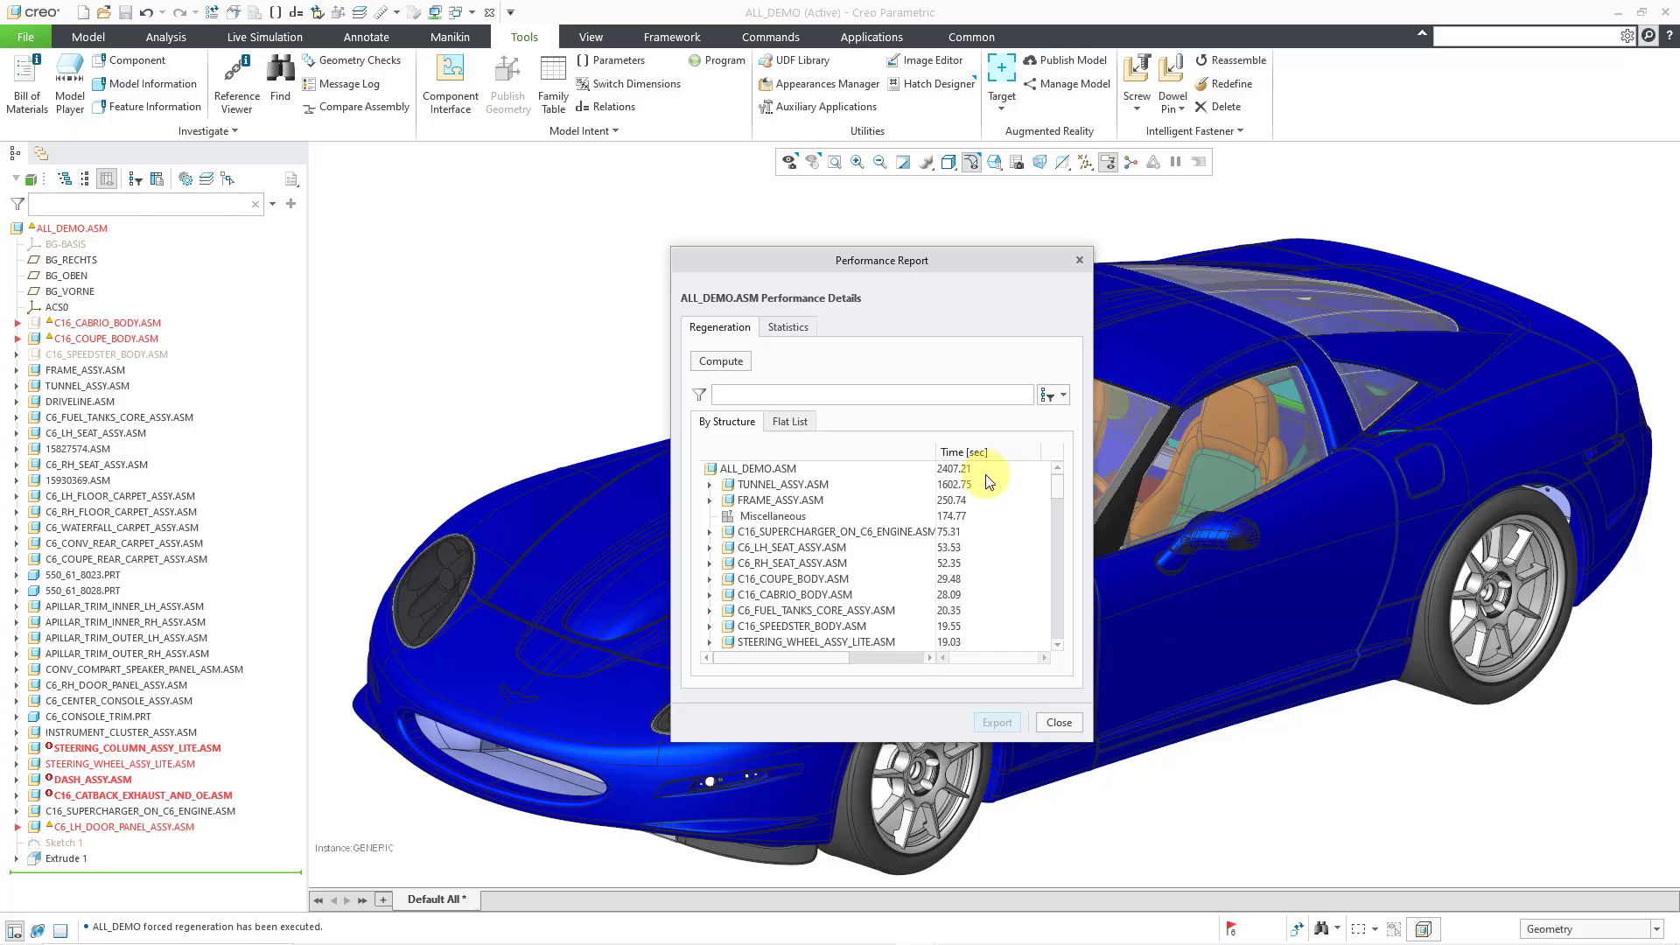
pyautogui.moveTo(948, 259); pyautogui.dragTo(544, 47)
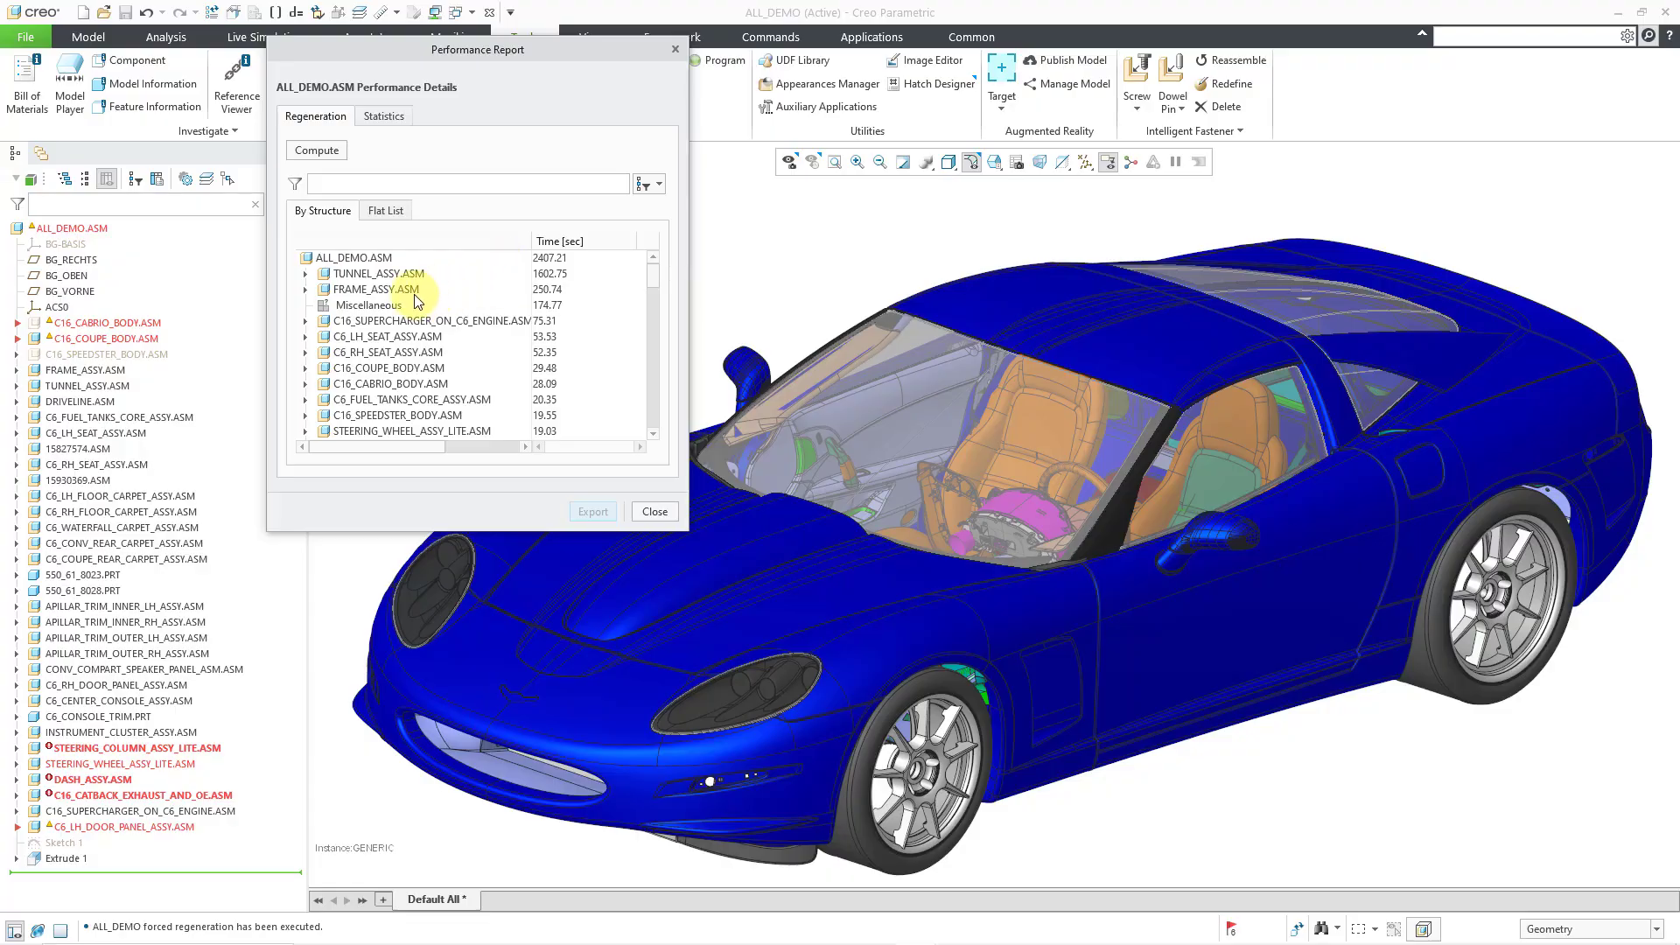
# Select FRAME_ASSY.ASM in the model tree to show its 250.74-second regeneration time
pyautogui.click(105, 373)
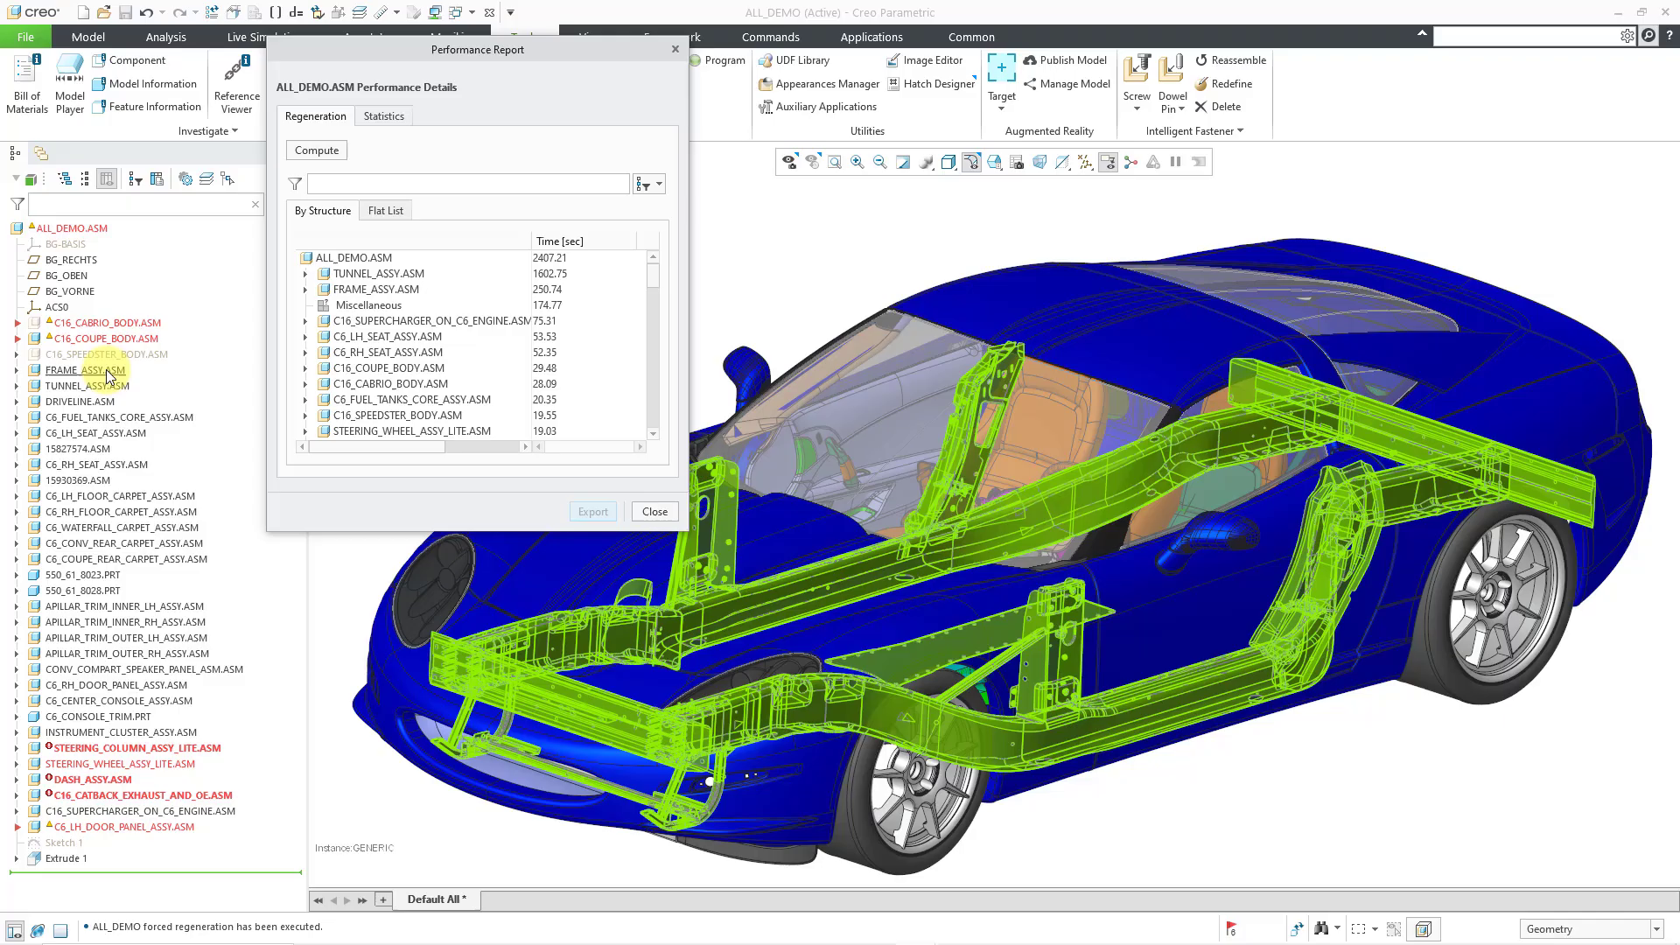
pyautogui.click(107, 374)
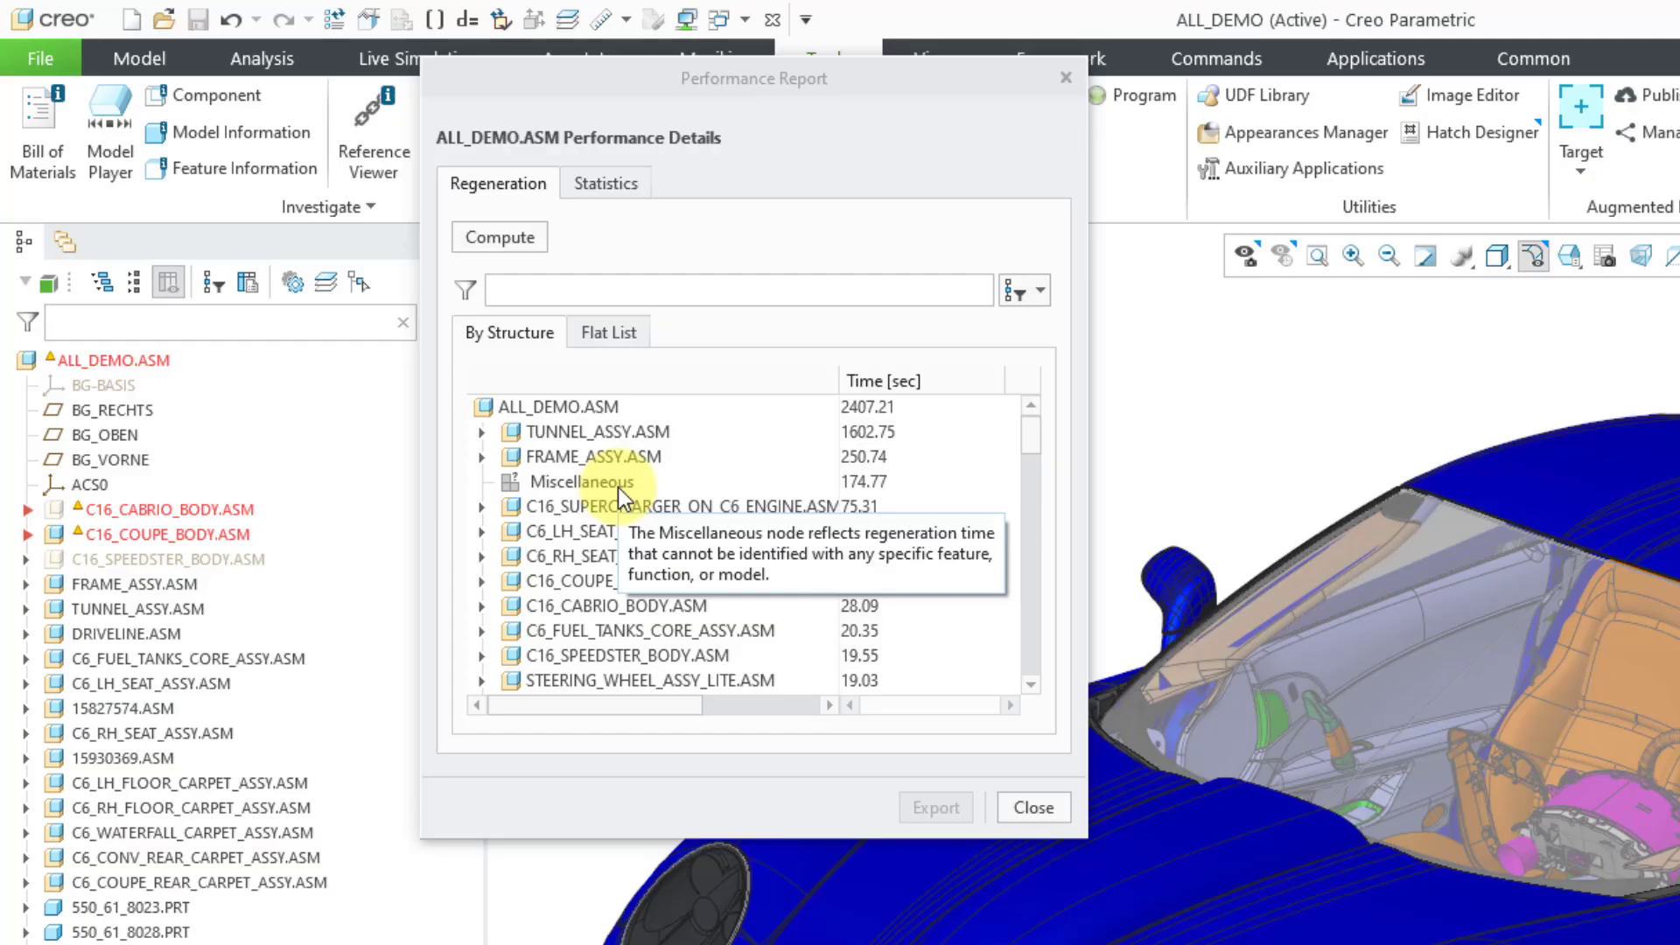
pyautogui.scroll(-2, 656, 503)
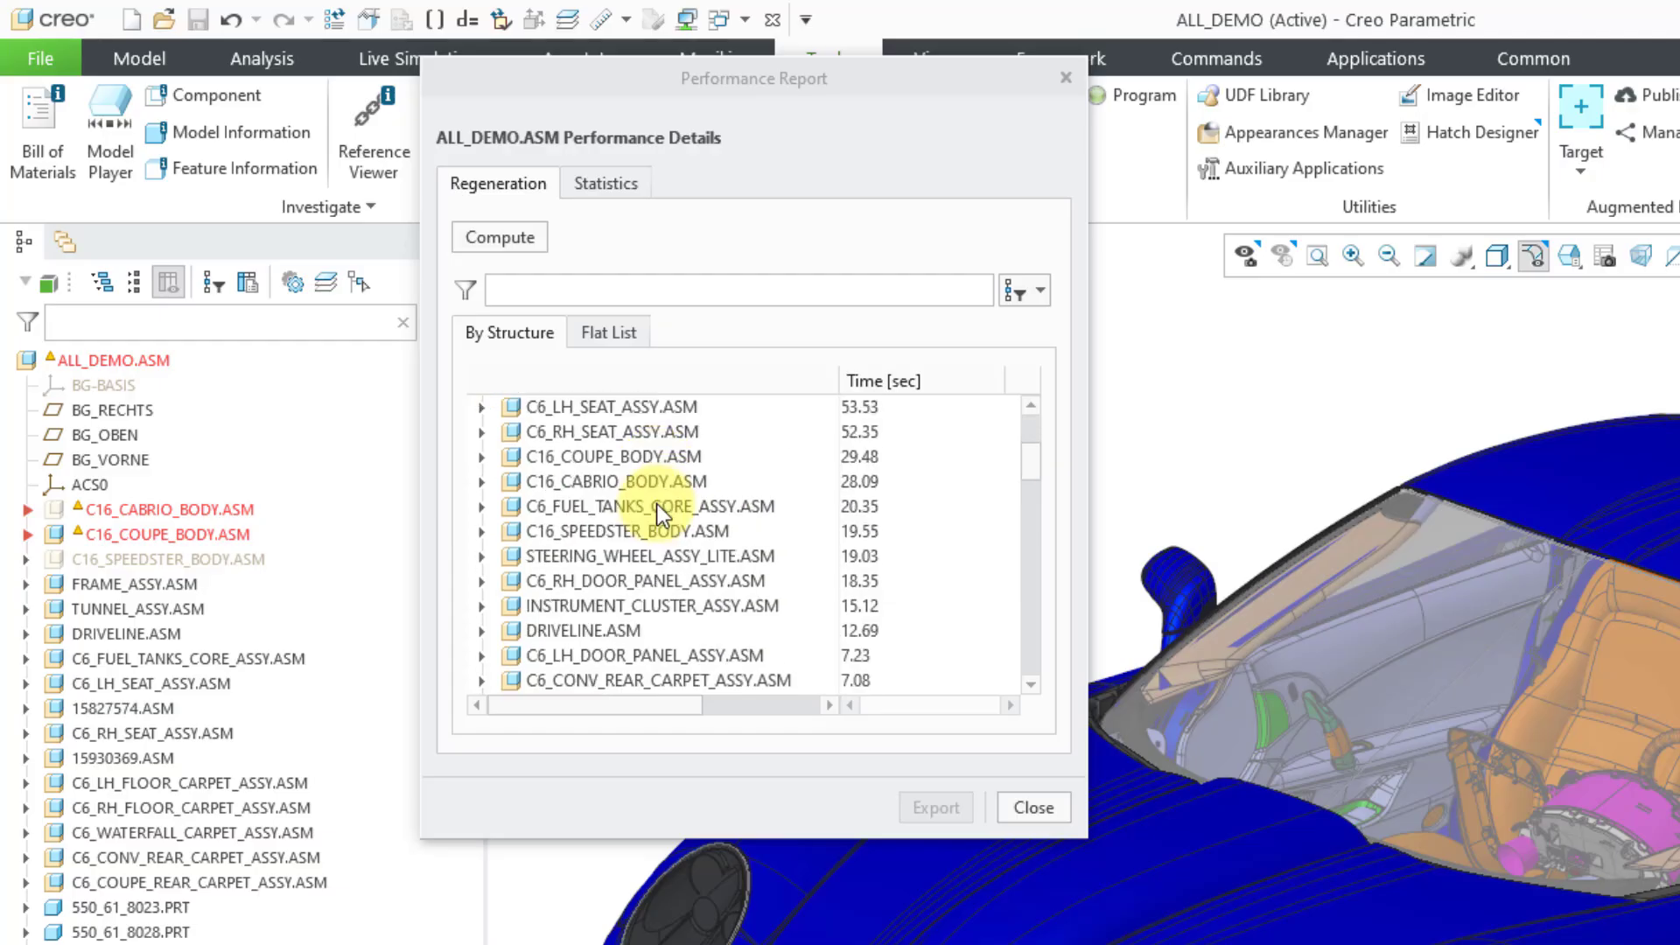
pyautogui.scroll(-2, 658, 503)
pyautogui.scroll(-2, 656, 502)
pyautogui.scroll(-1, 657, 503)
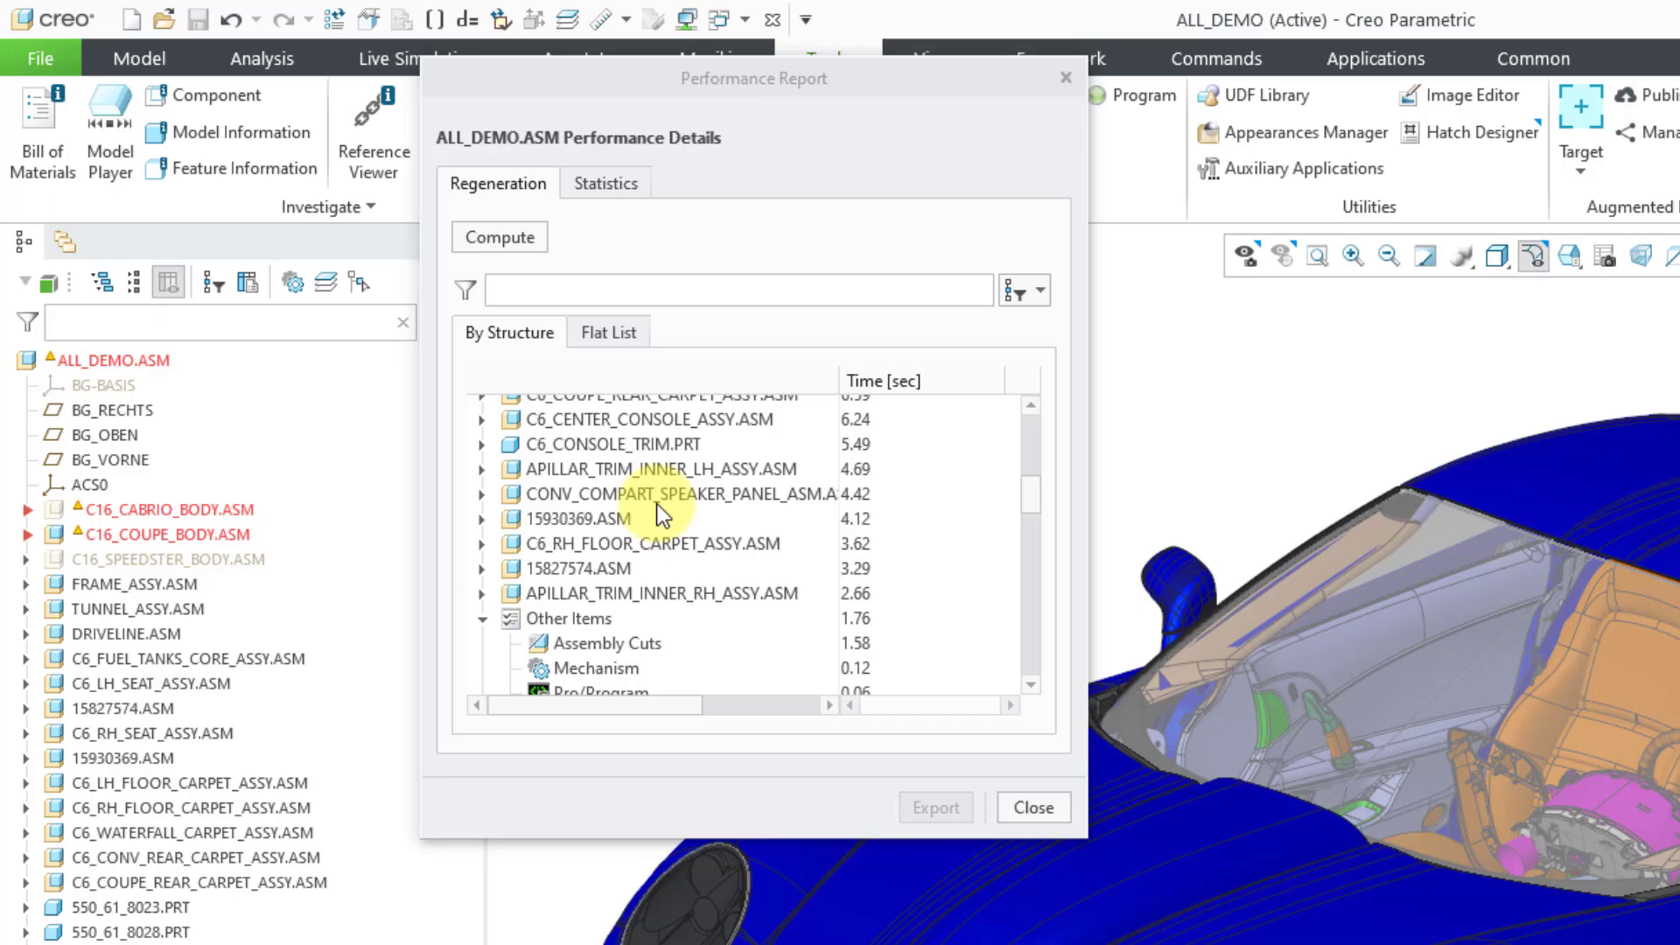
pyautogui.scroll(-1, 657, 502)
pyautogui.scroll(-1, 657, 503)
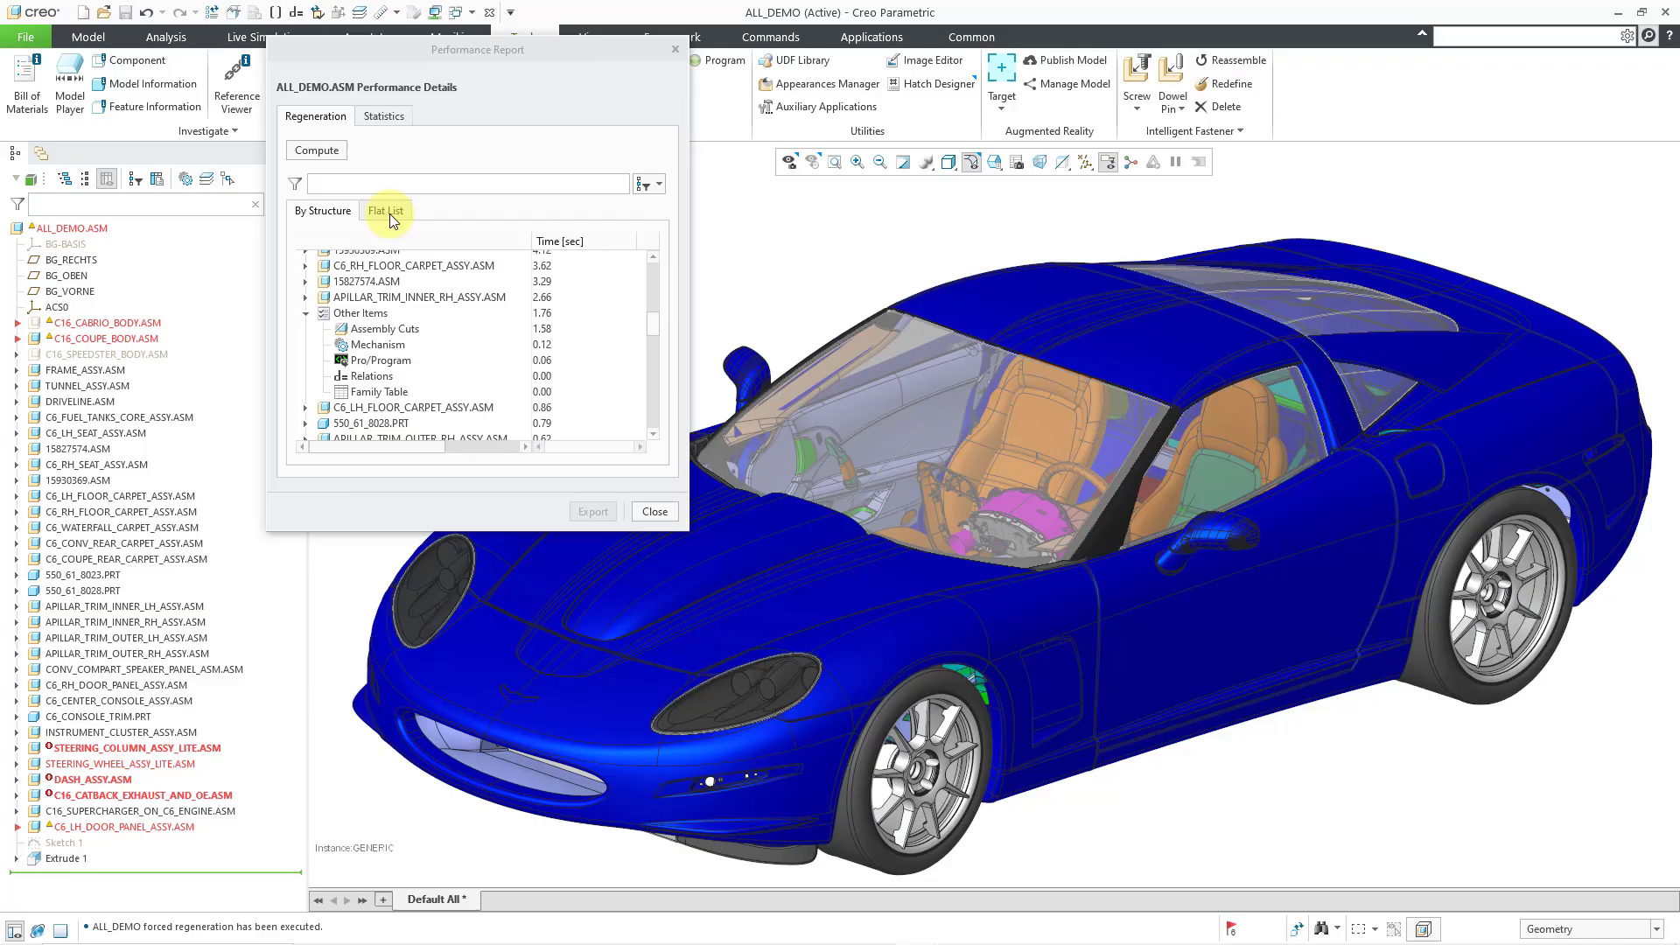
# Show the performance report as a flat list including all assembly levels
pyautogui.click(387, 211)
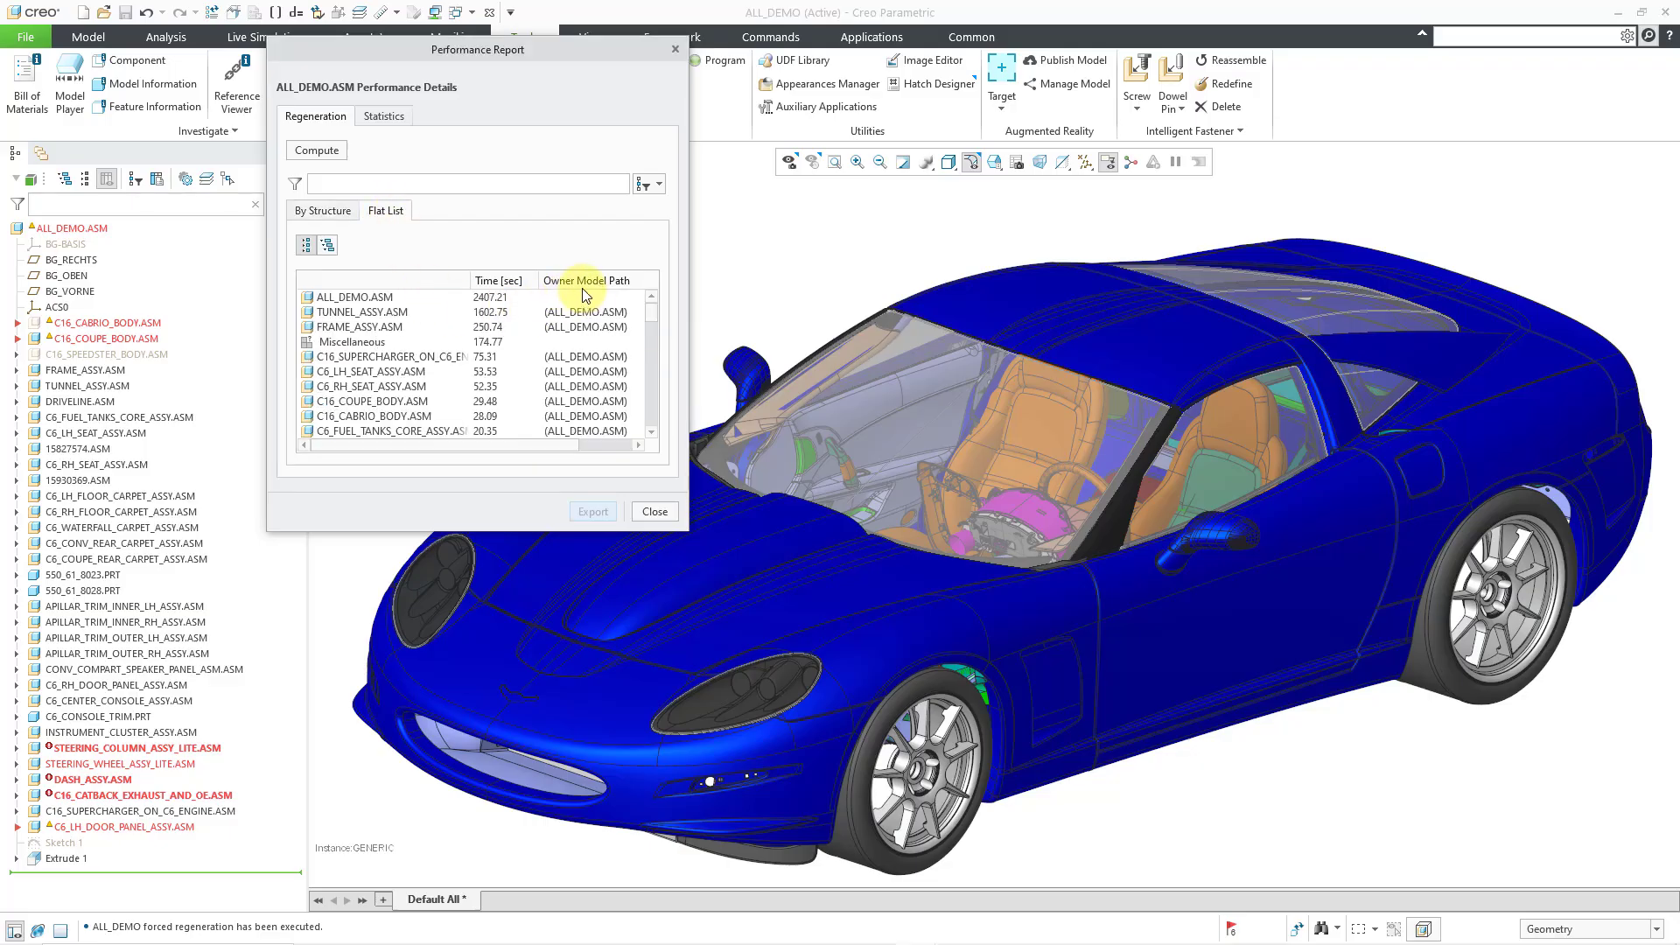
pyautogui.scroll(-2, 578, 308)
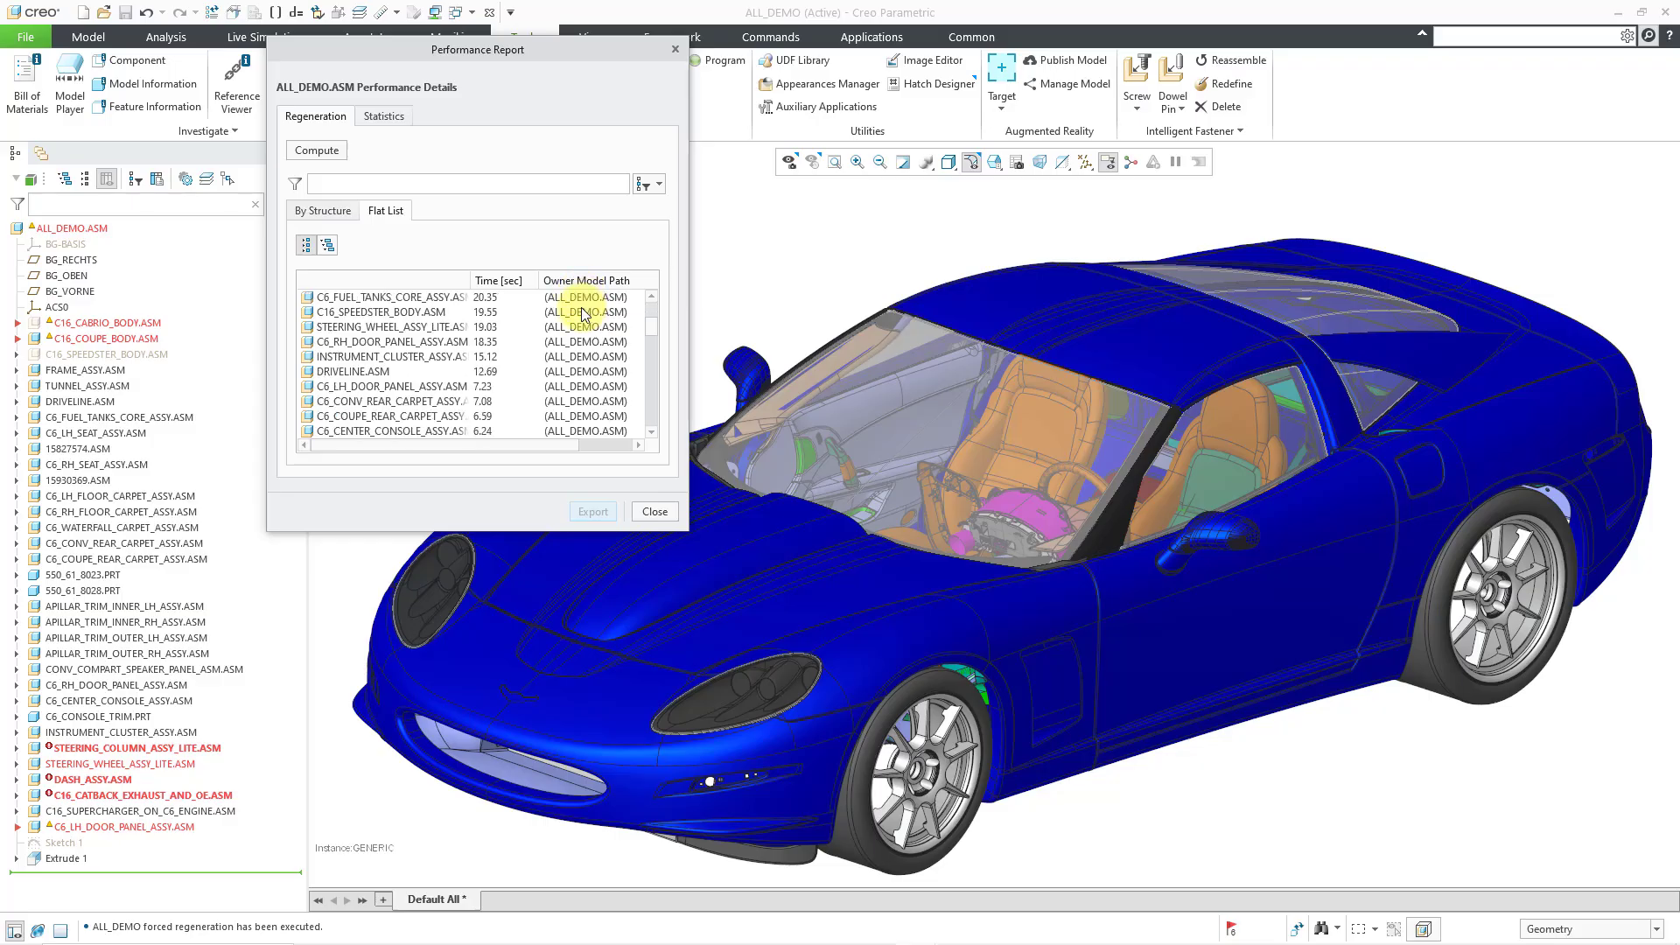
pyautogui.scroll(1, 572, 311)
pyautogui.scroll(1, 564, 313)
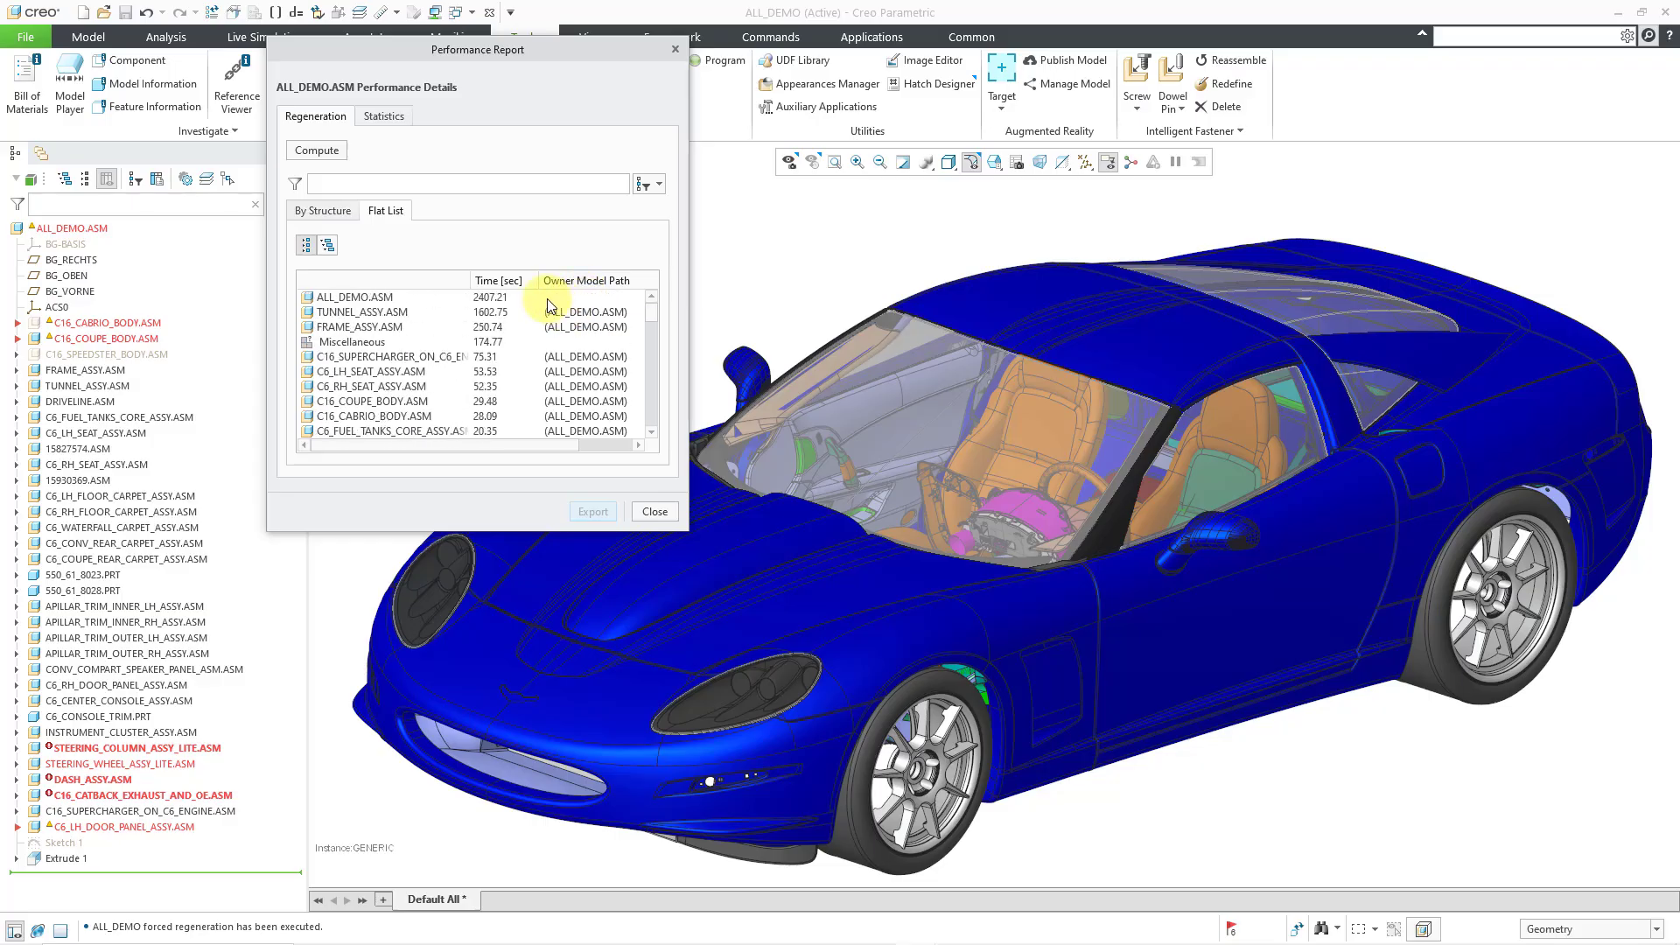
pyautogui.click(329, 253)
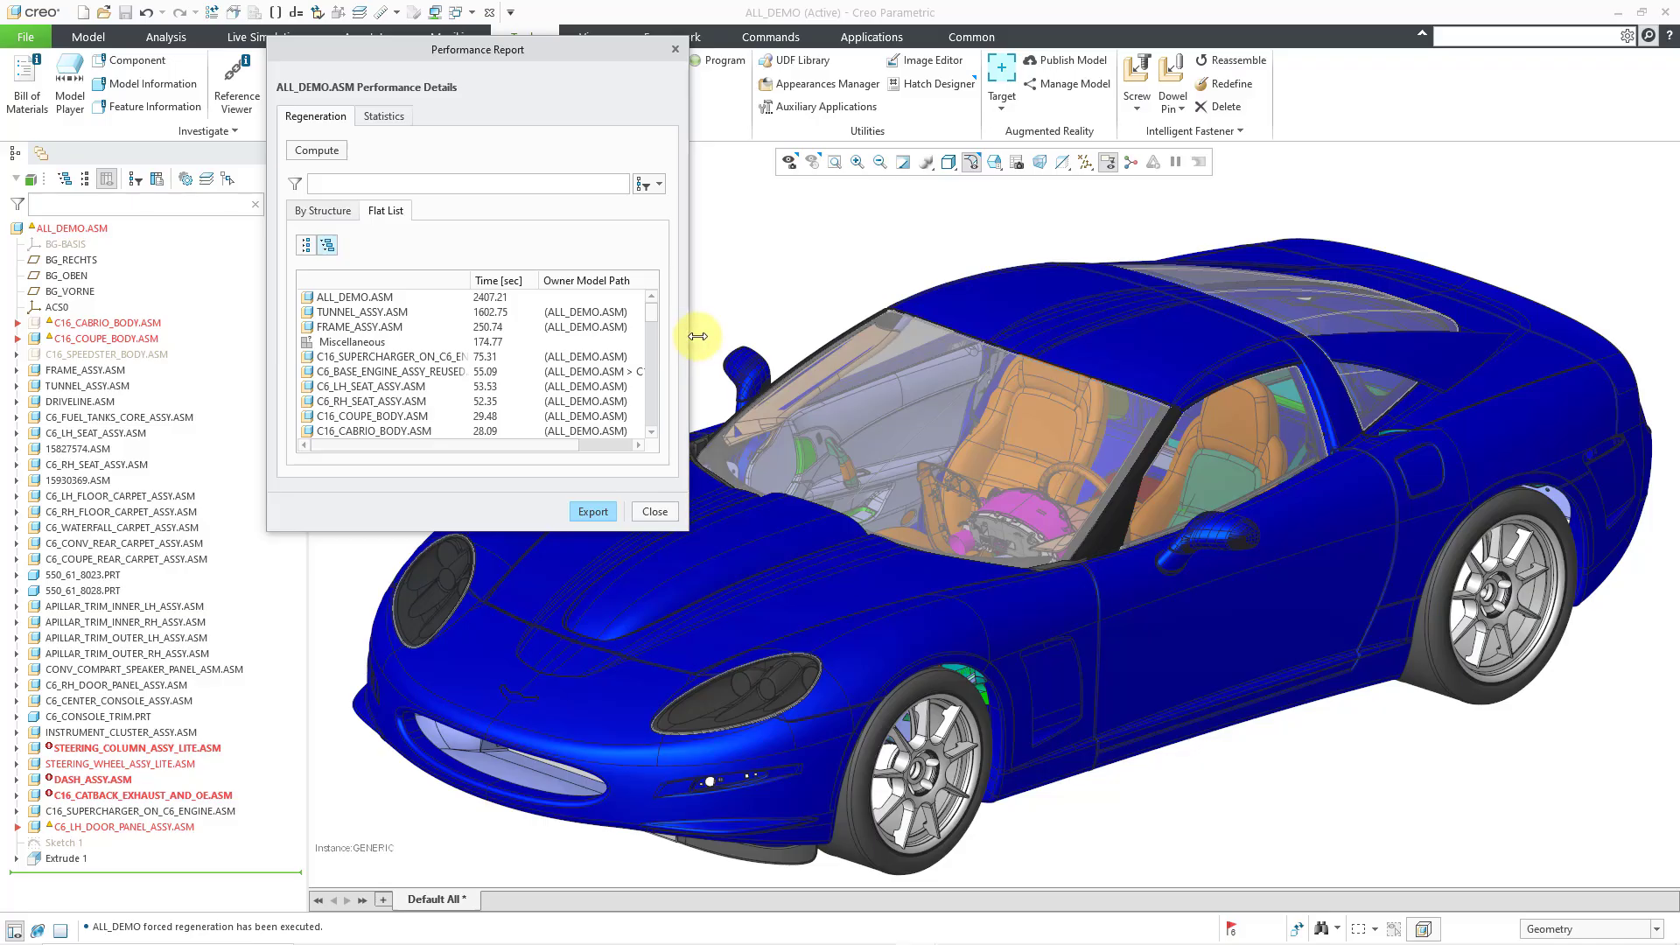
# Widen the report dialog and its Owner Model Path column to show full paths
pyautogui.moveTo(688, 337); pyautogui.dragTo(840, 329)
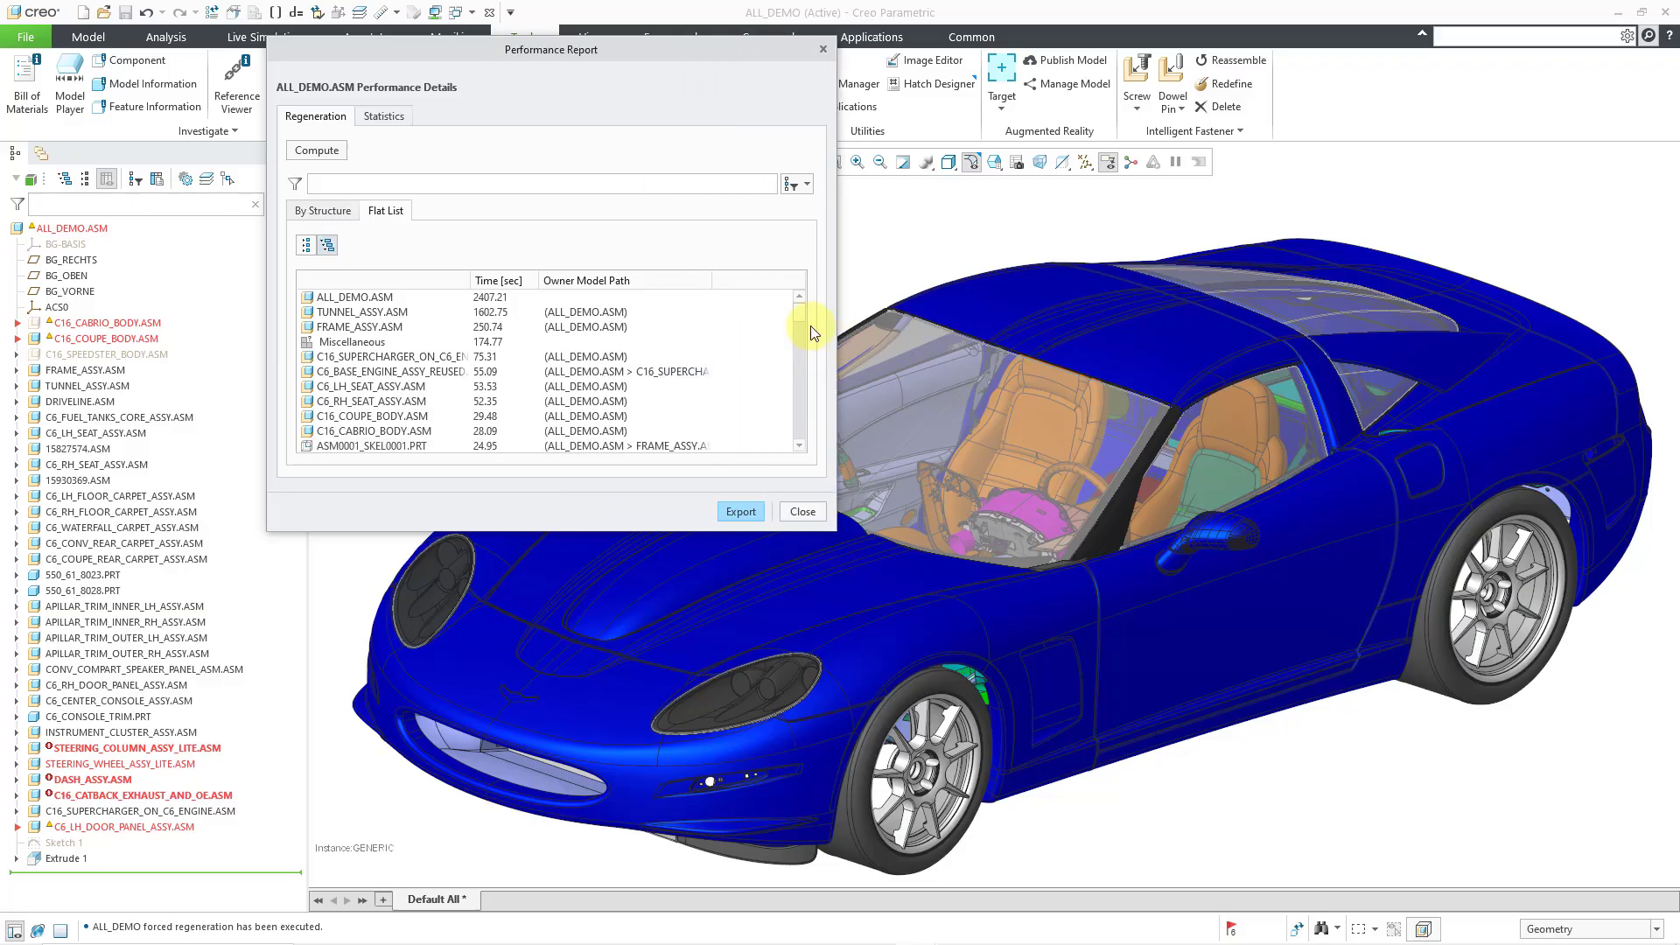
pyautogui.moveTo(714, 280); pyautogui.dragTo(796, 277)
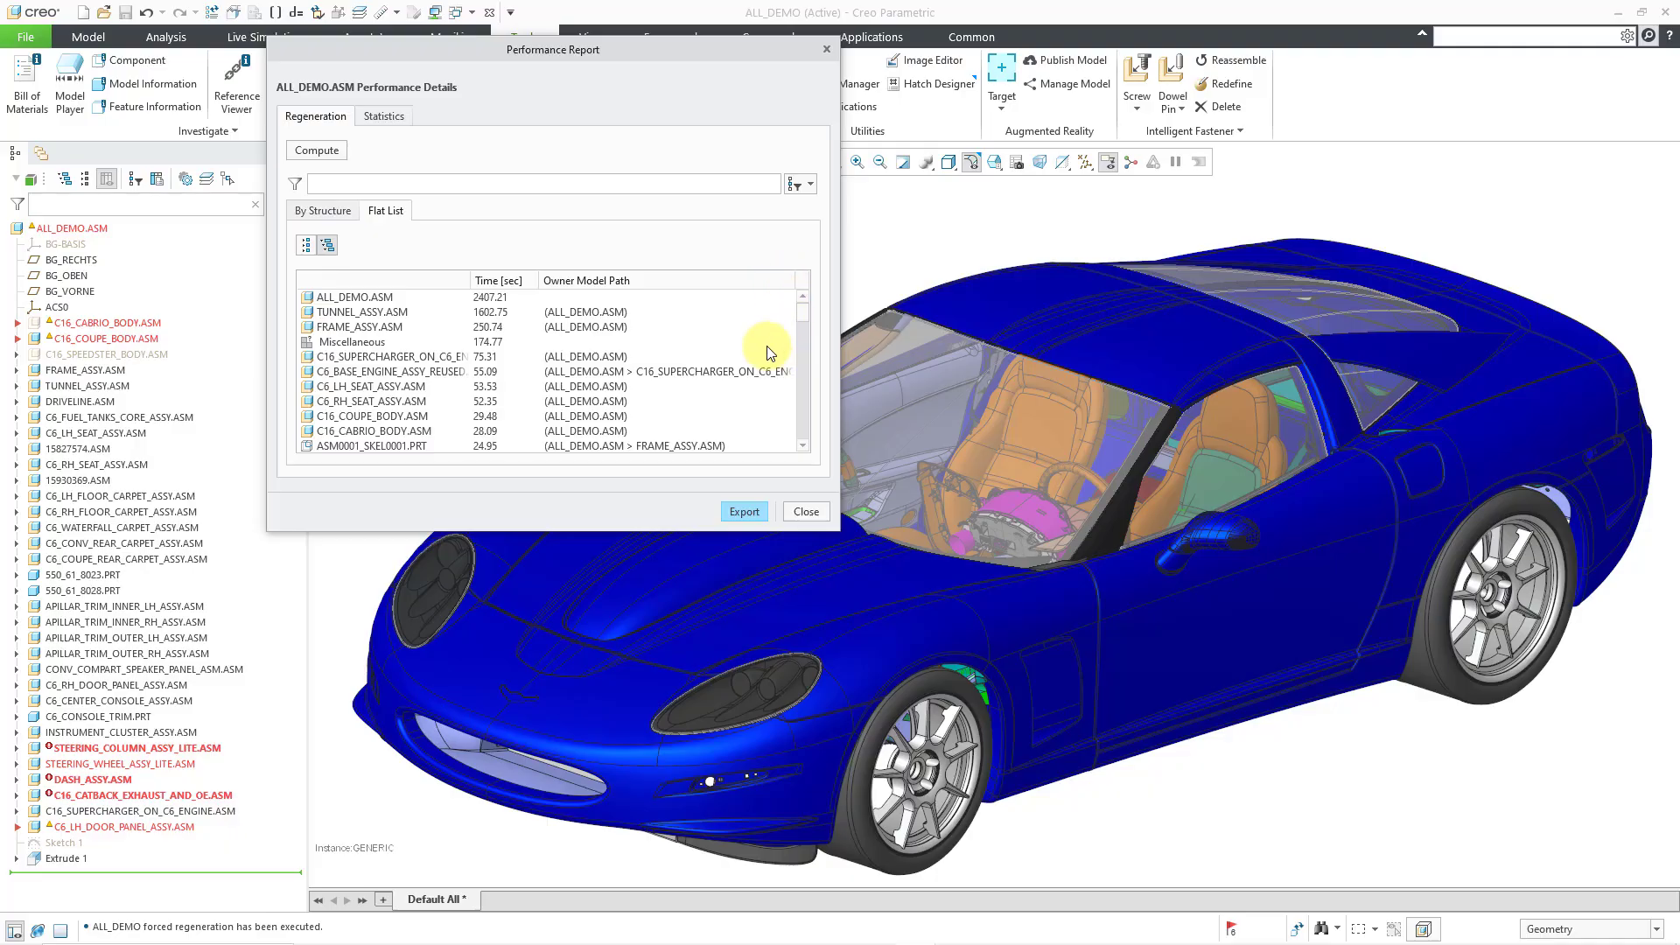
pyautogui.scroll(-2, 768, 352)
pyautogui.scroll(-1, 768, 353)
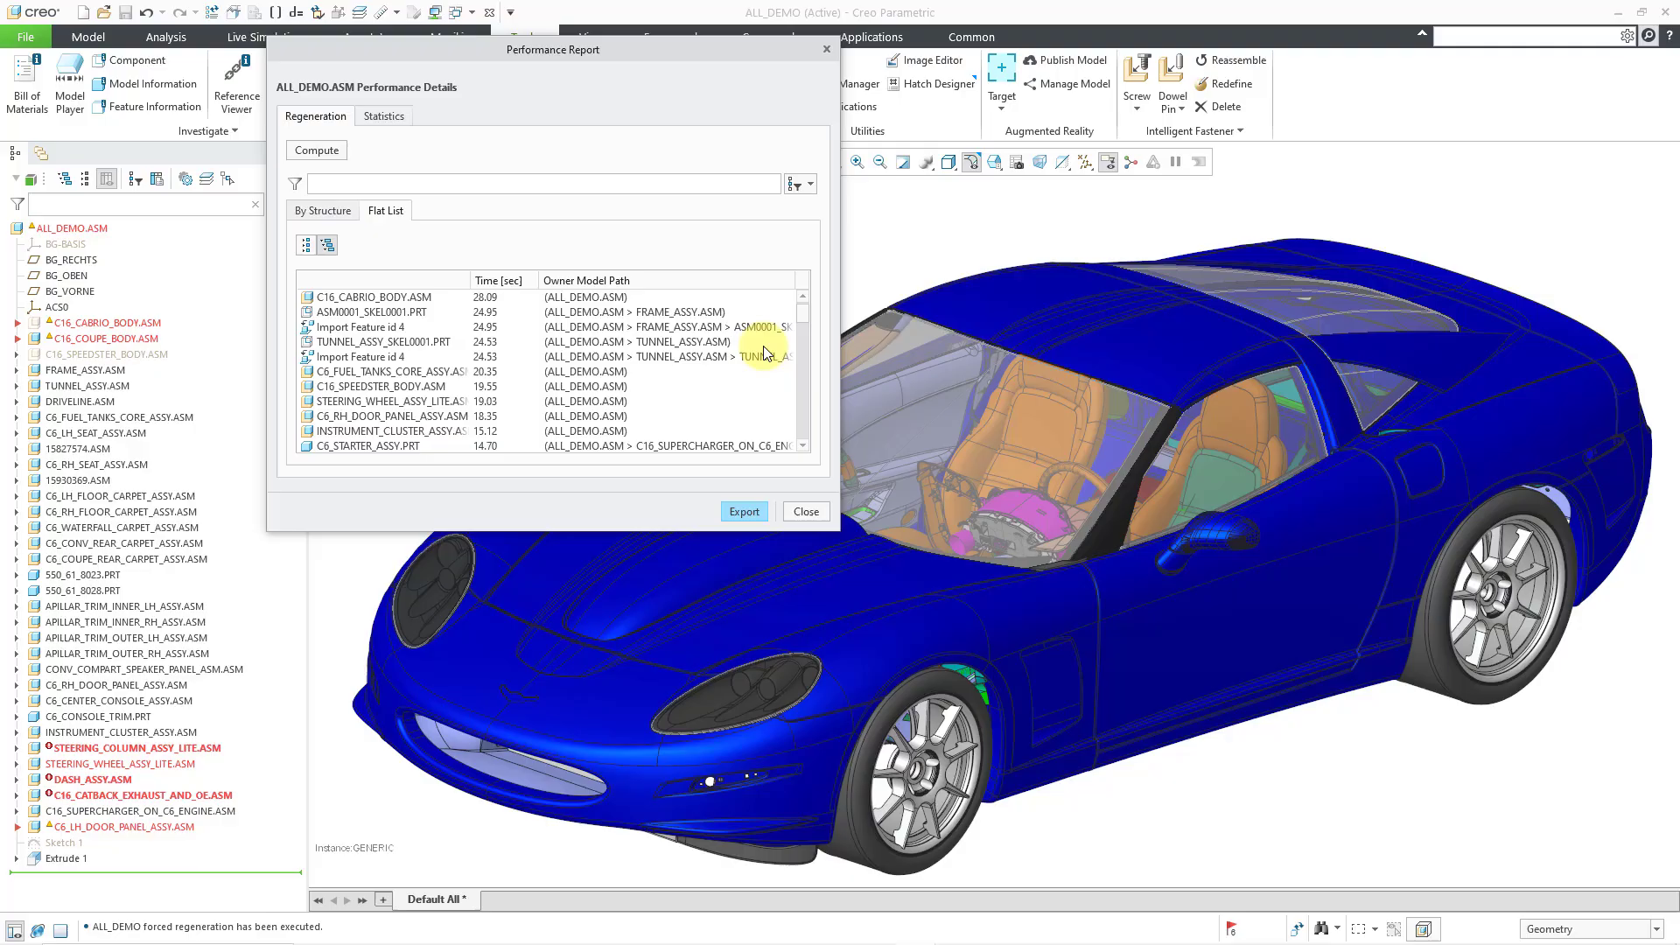
pyautogui.scroll(-1, 766, 354)
pyautogui.scroll(-2, 765, 353)
pyautogui.scroll(-1, 764, 351)
pyautogui.scroll(-1, 761, 352)
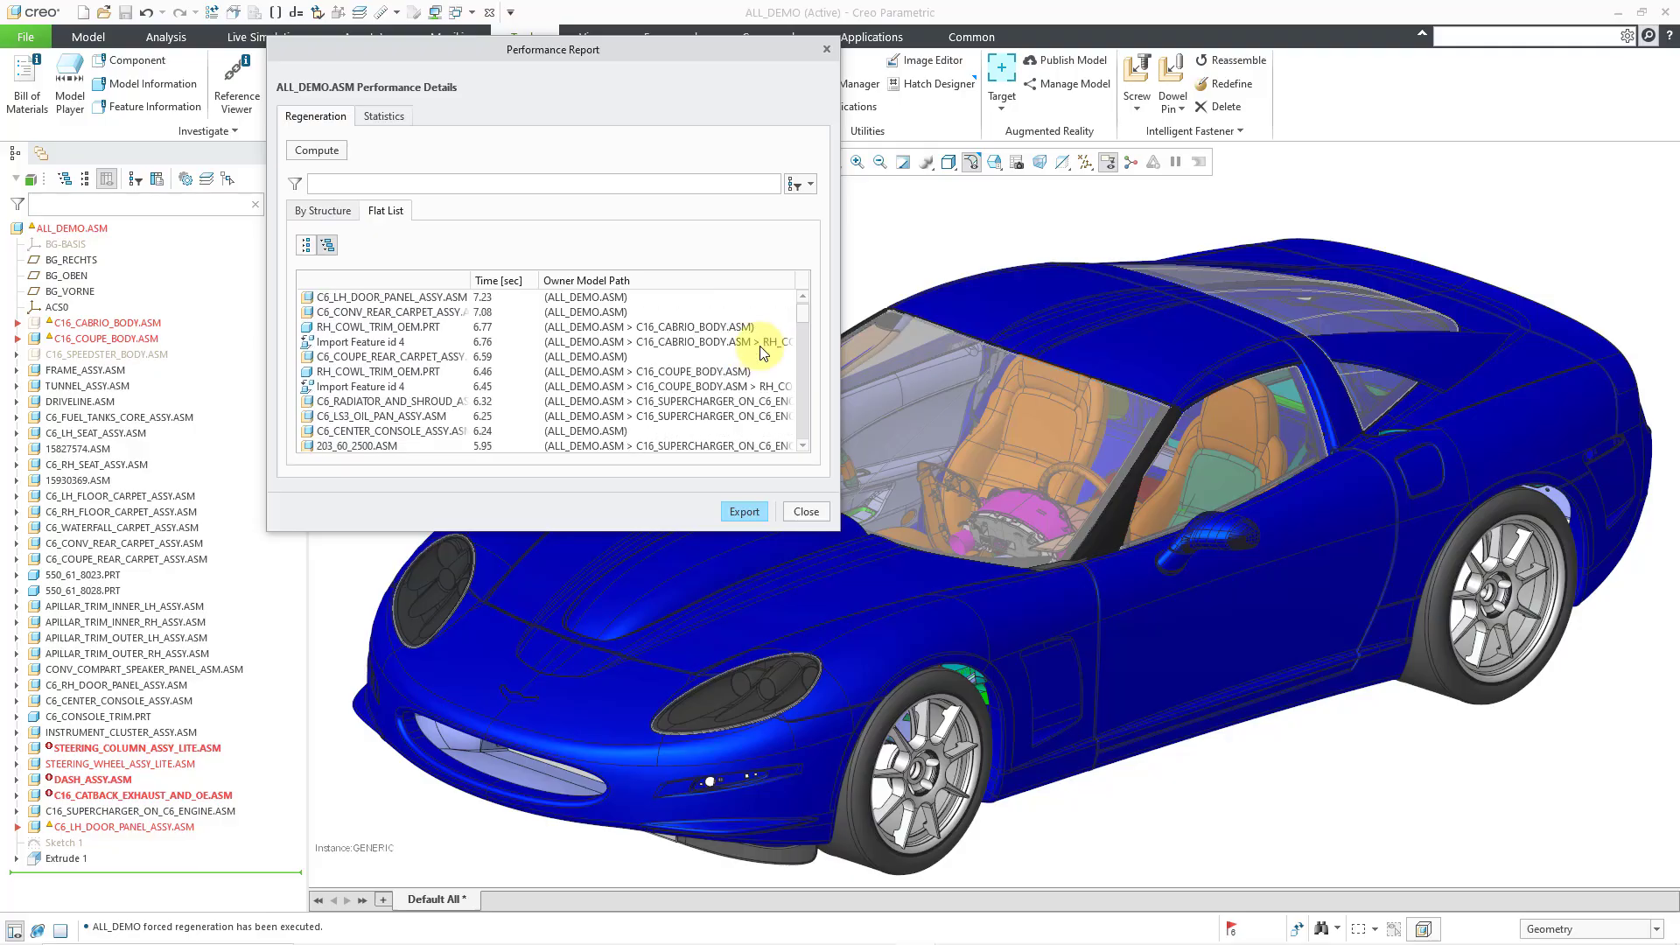
pyautogui.scroll(-1, 764, 353)
pyautogui.scroll(-2, 764, 352)
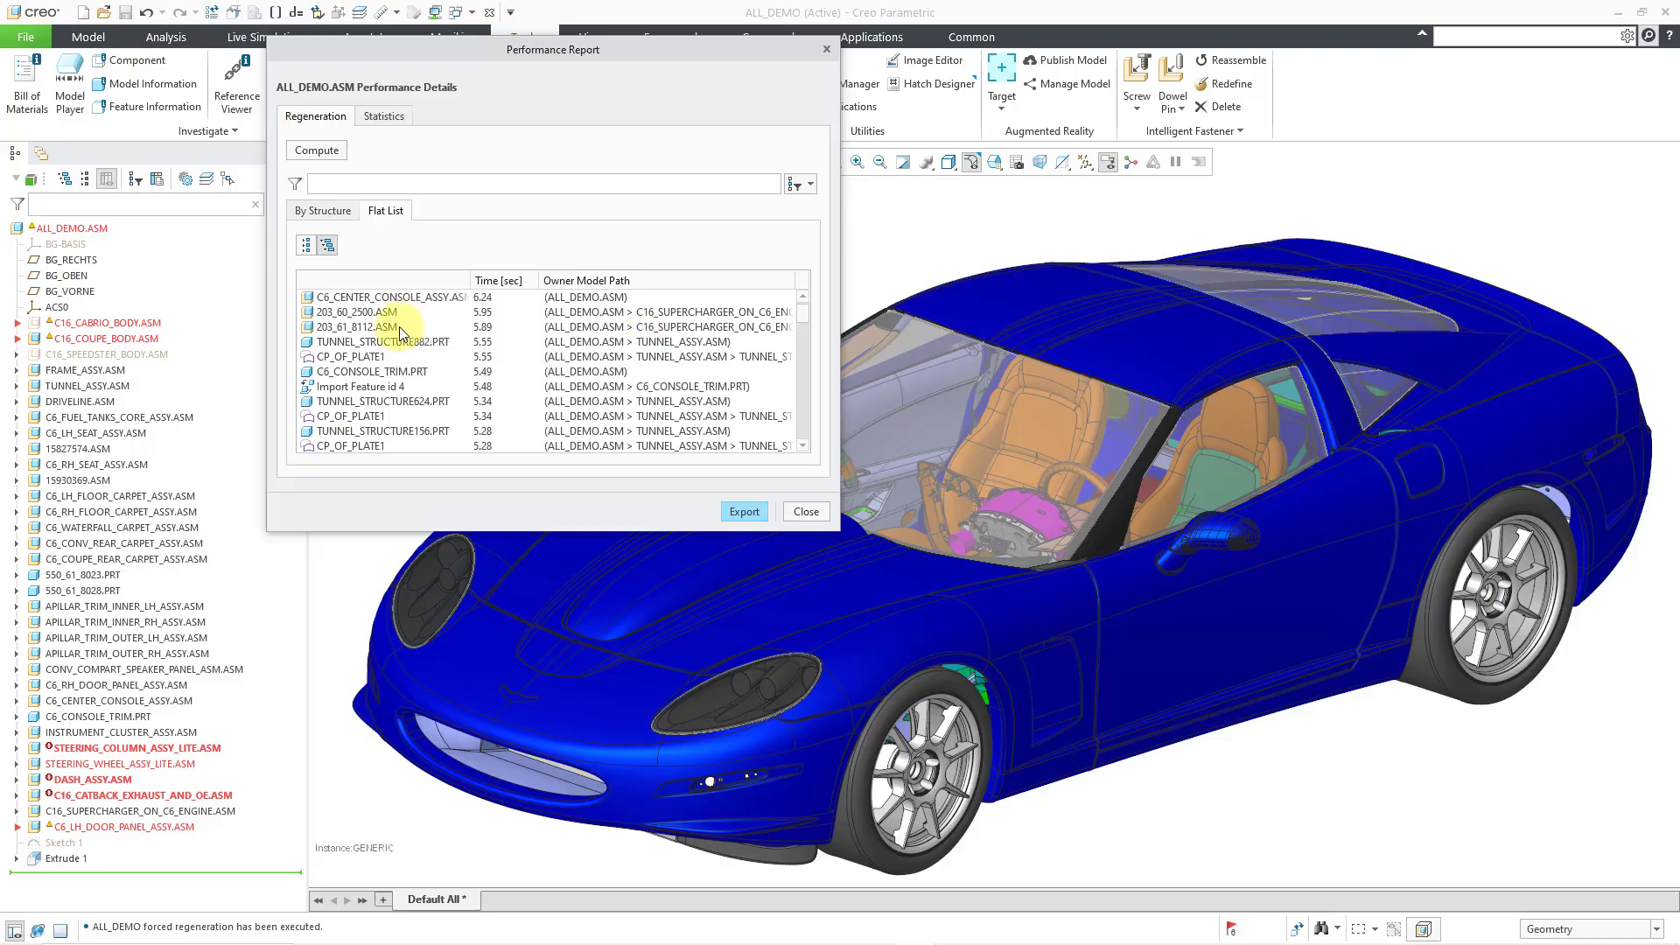
pyautogui.scroll(-2, 614, 389)
pyautogui.scroll(-2, 614, 388)
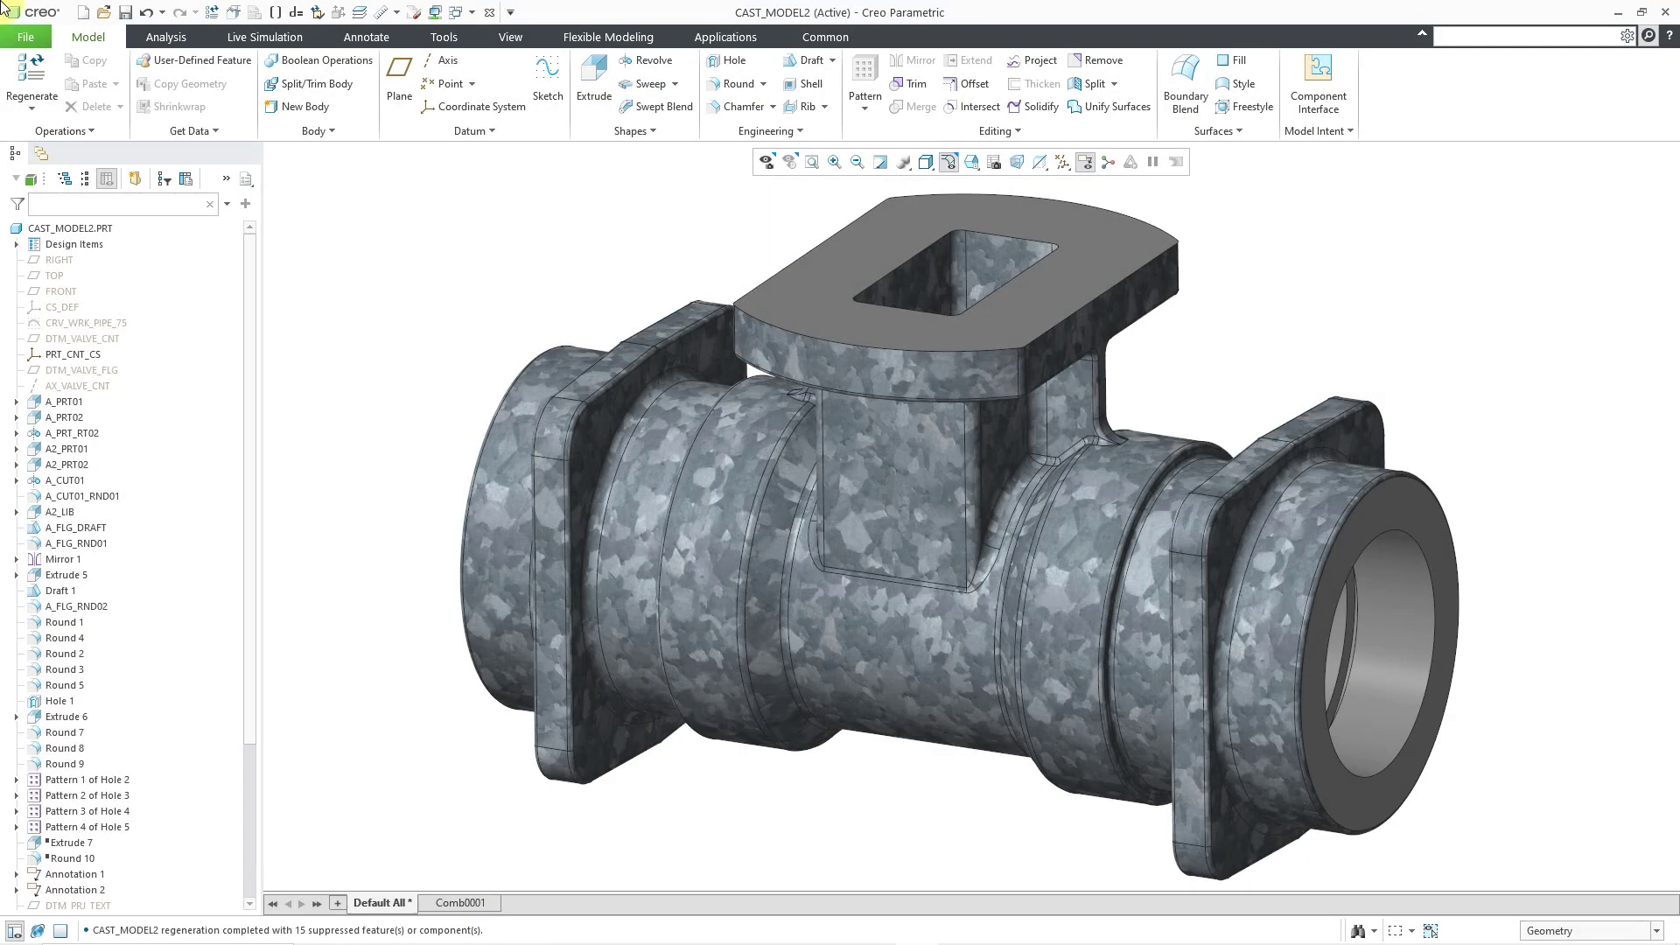
# Compute the CAST_MODEL2.PRT performance report and view Statistics: 68 features, 0 lattices
pyautogui.click(440, 40)
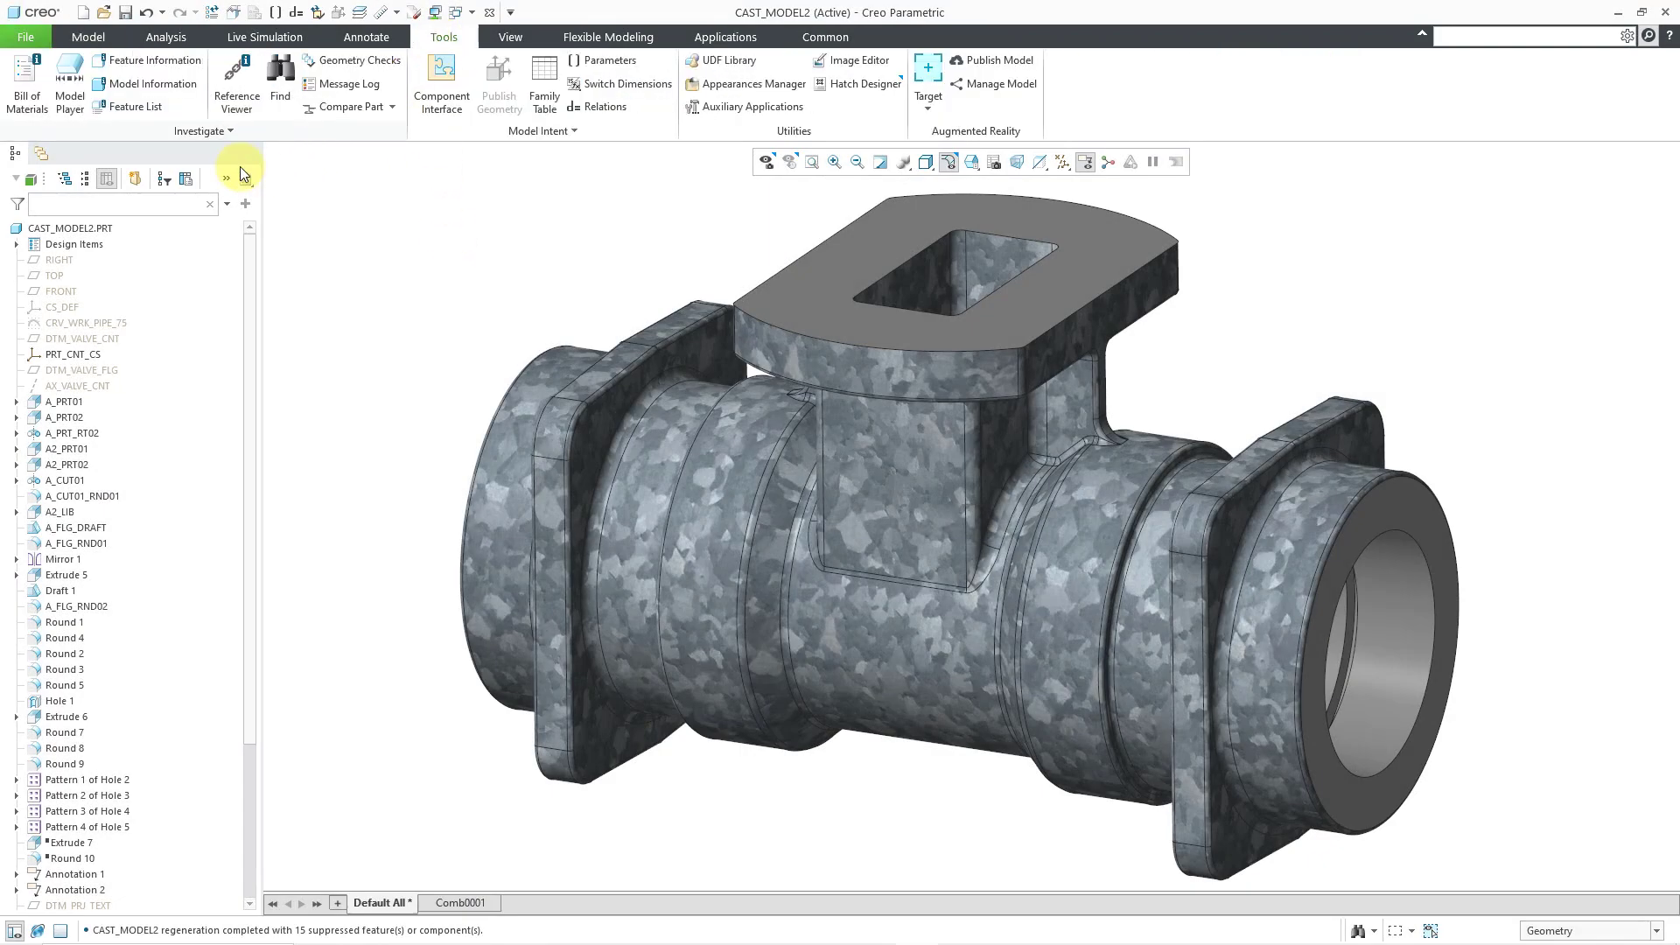
pyautogui.click(216, 133)
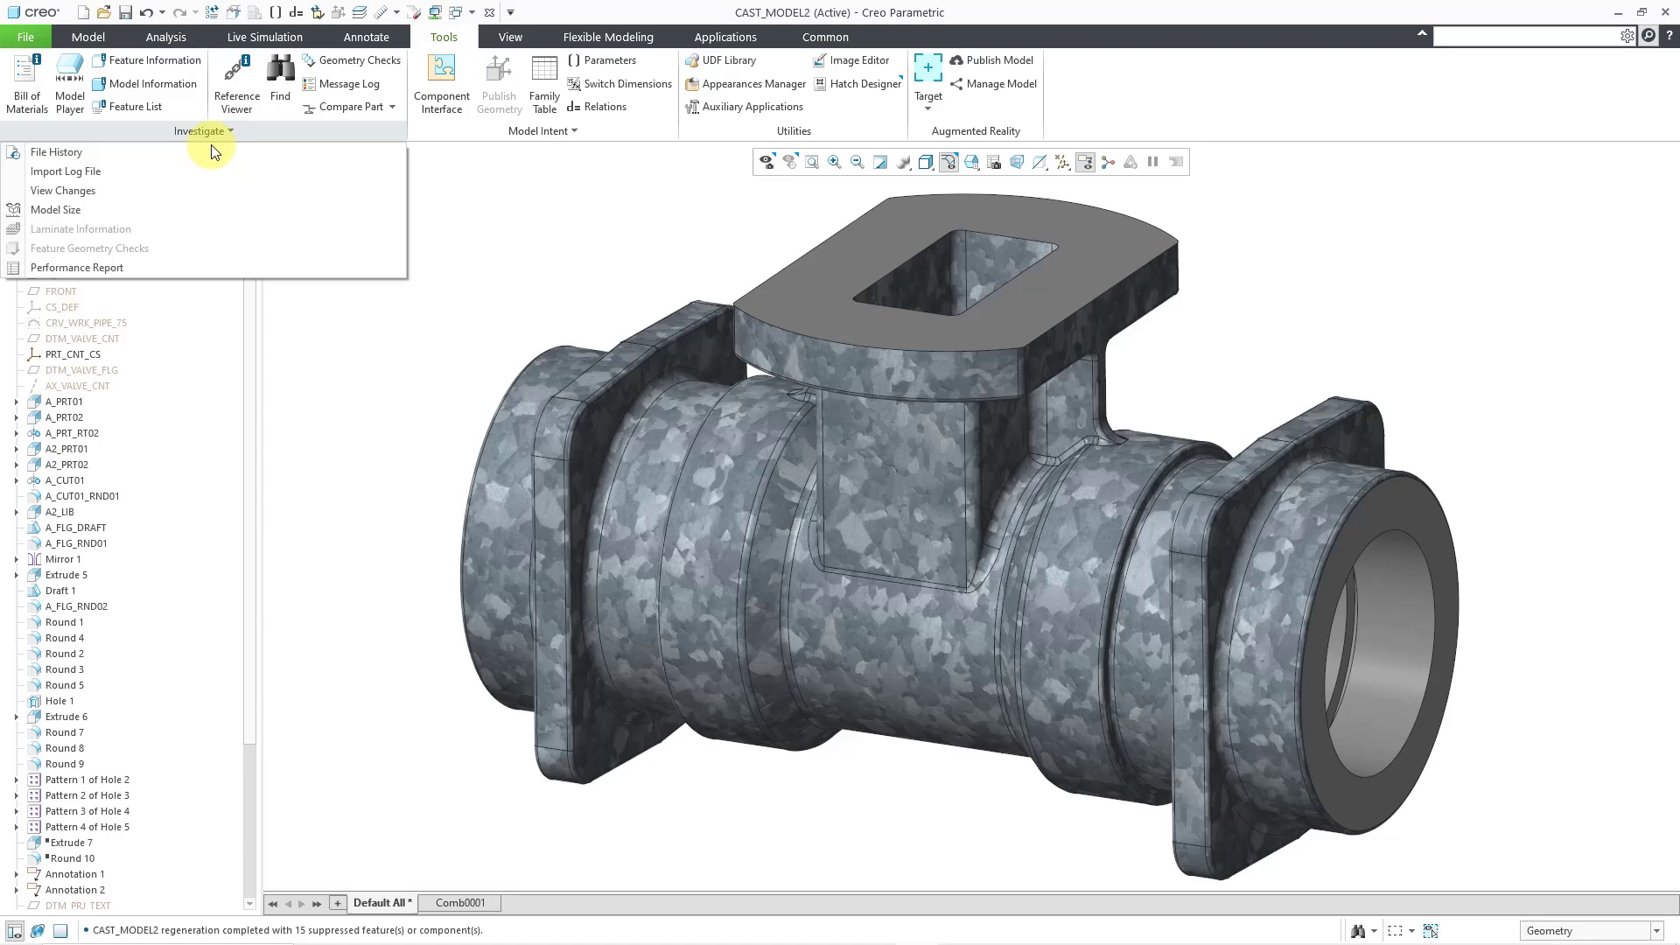
pyautogui.click(143, 270)
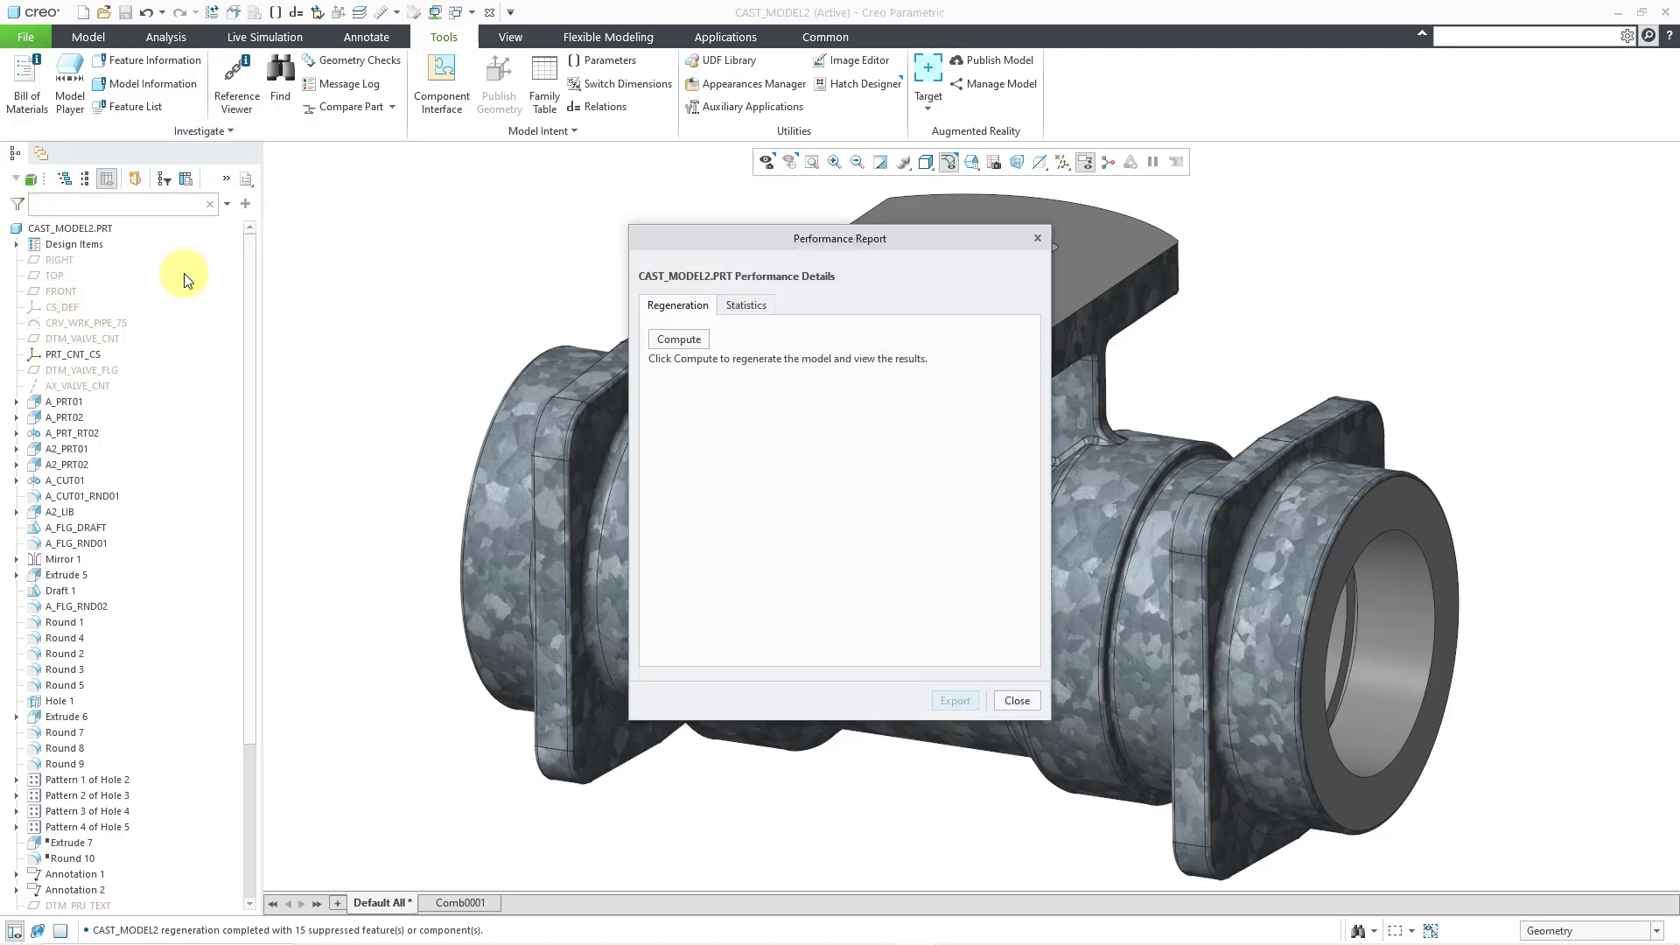
pyautogui.click(684, 342)
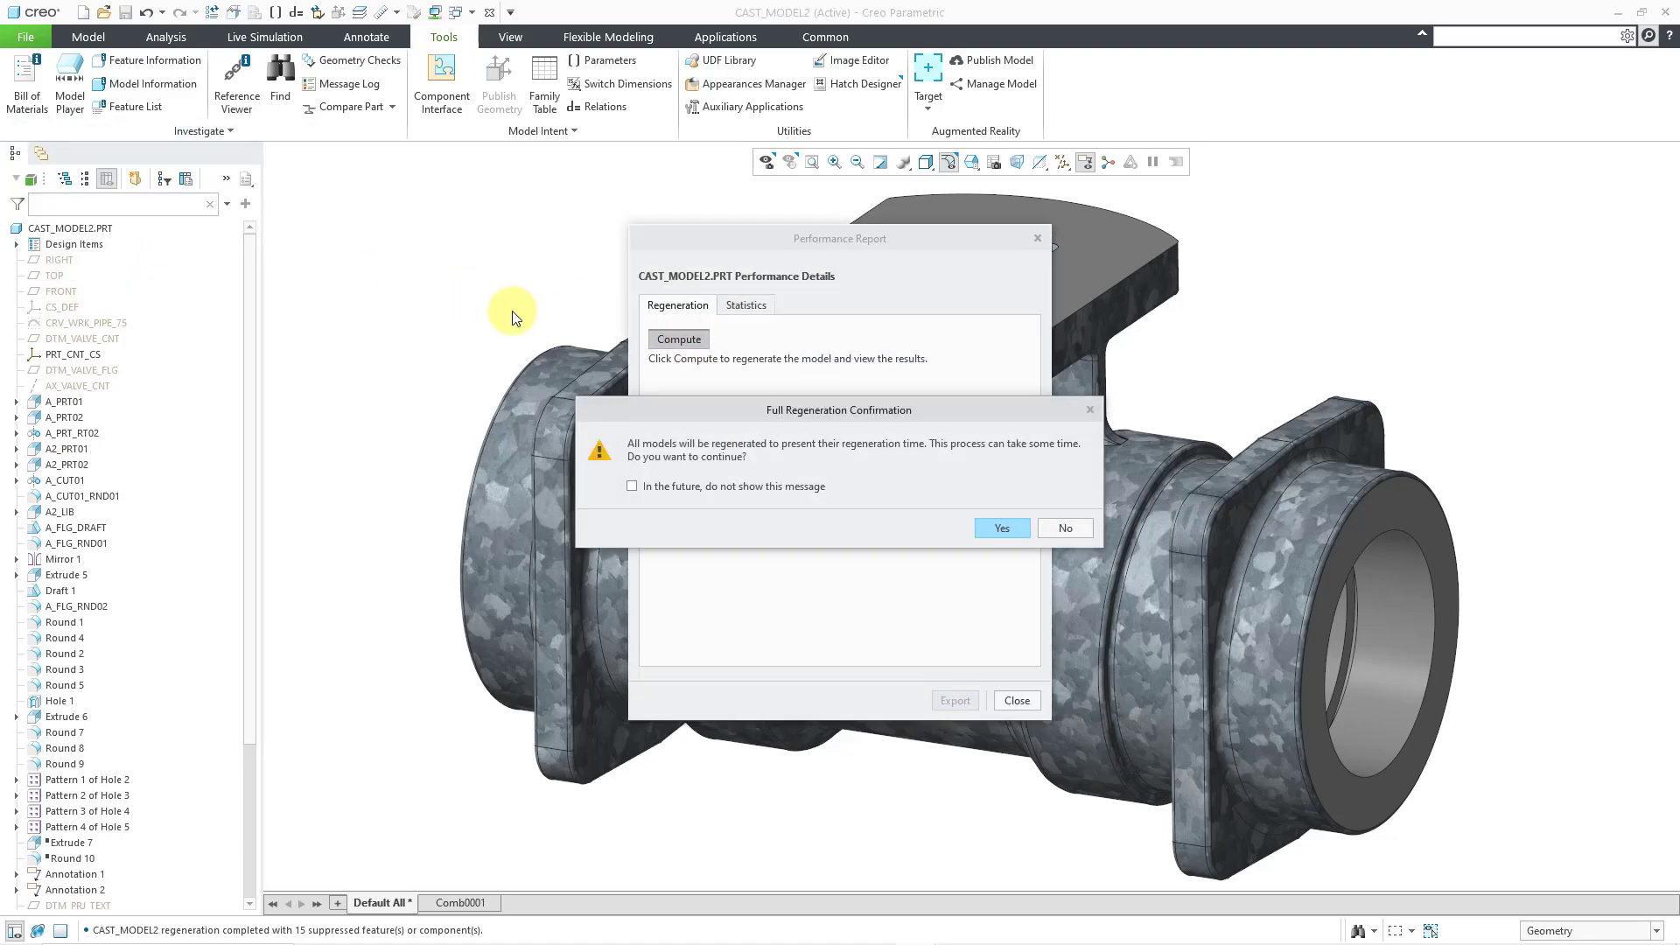
pyautogui.click(1002, 529)
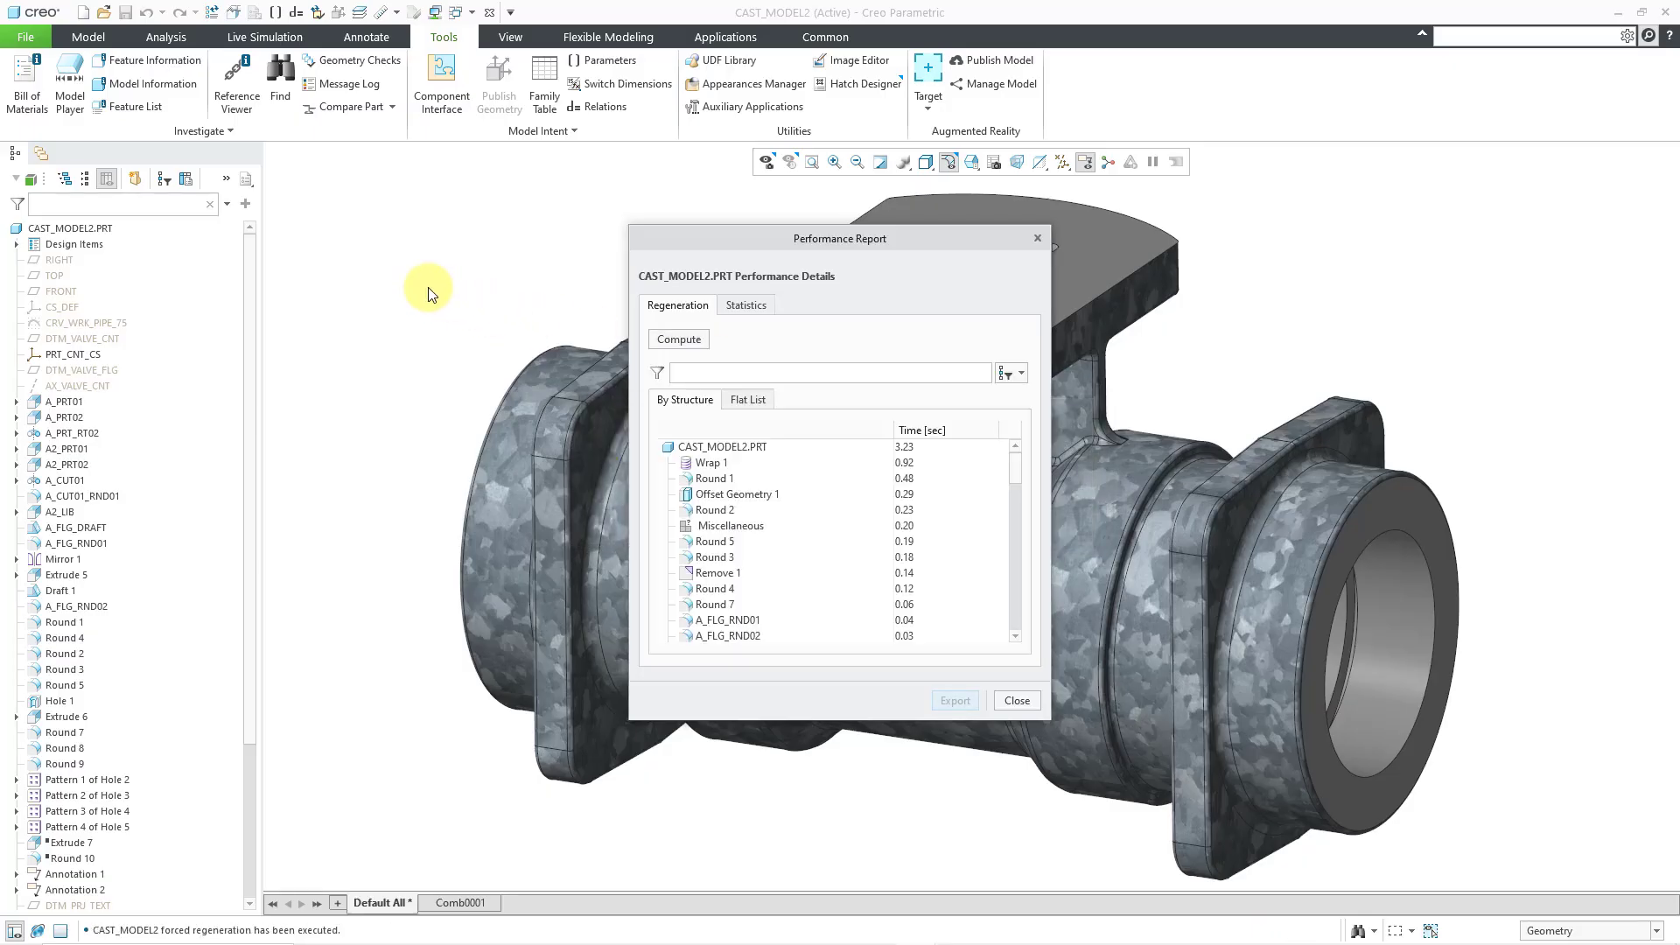
pyautogui.click(750, 303)
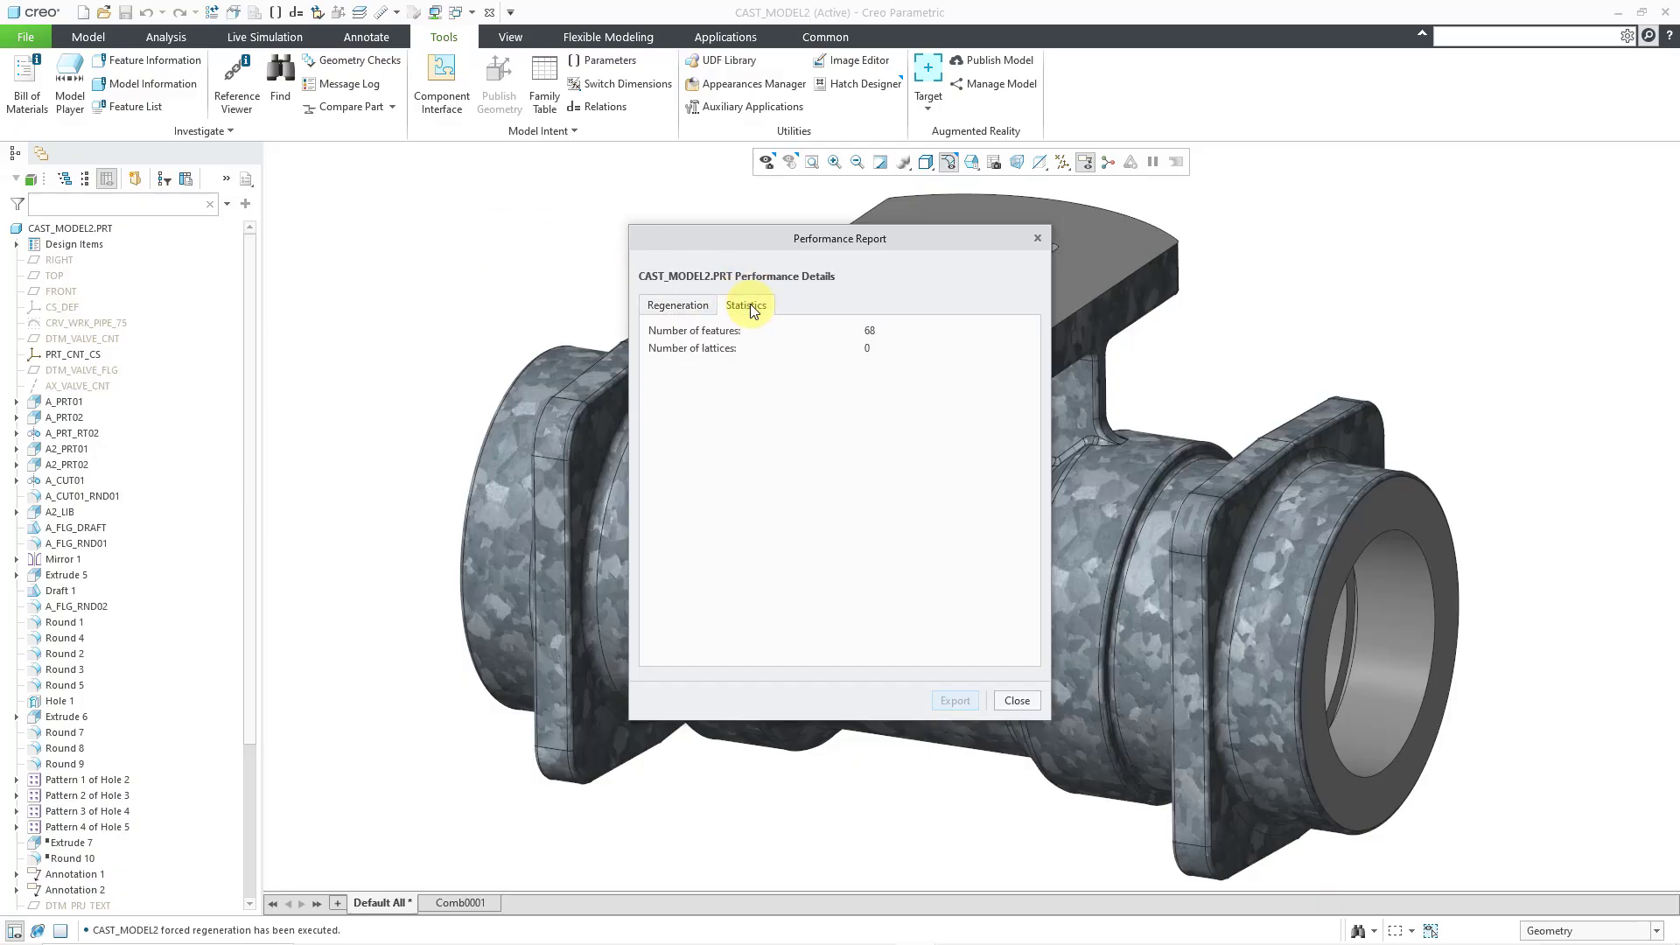